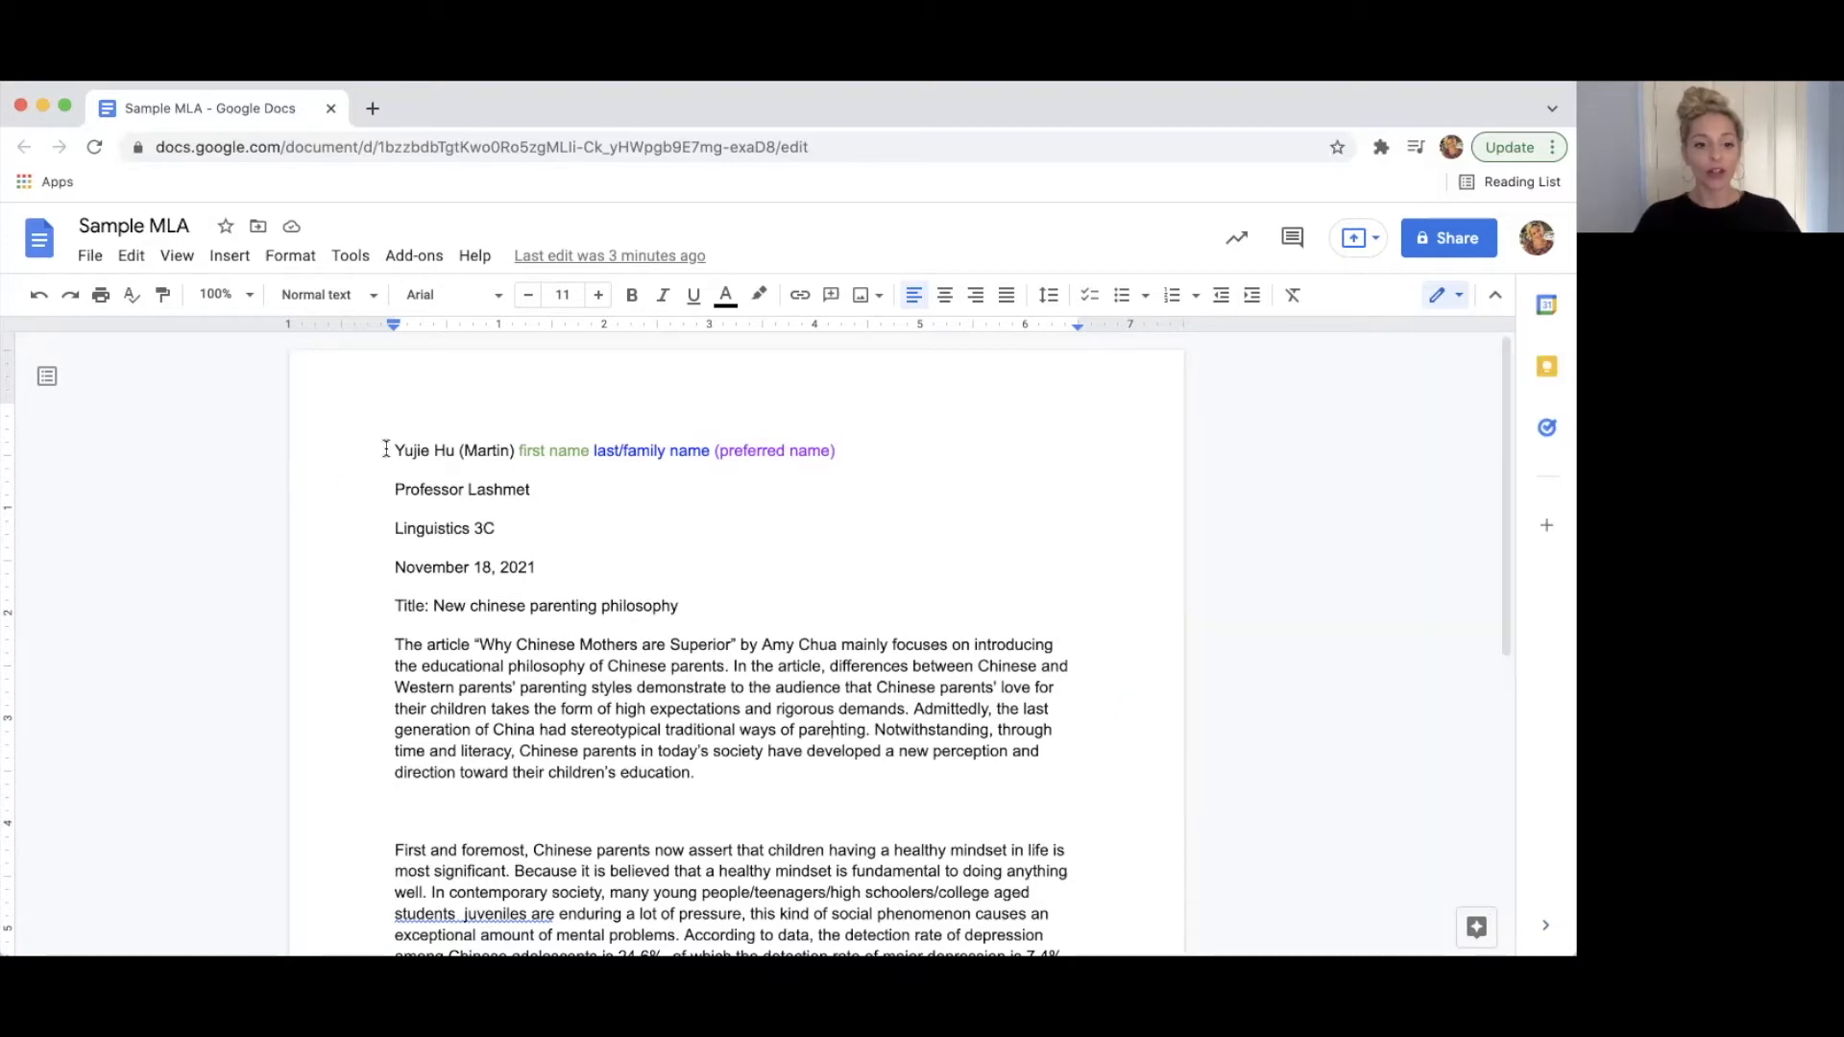
Set the whole document's top and bottom page margins to 1 inch each.
{"action": "left_click", "coordinate": [89, 255]}
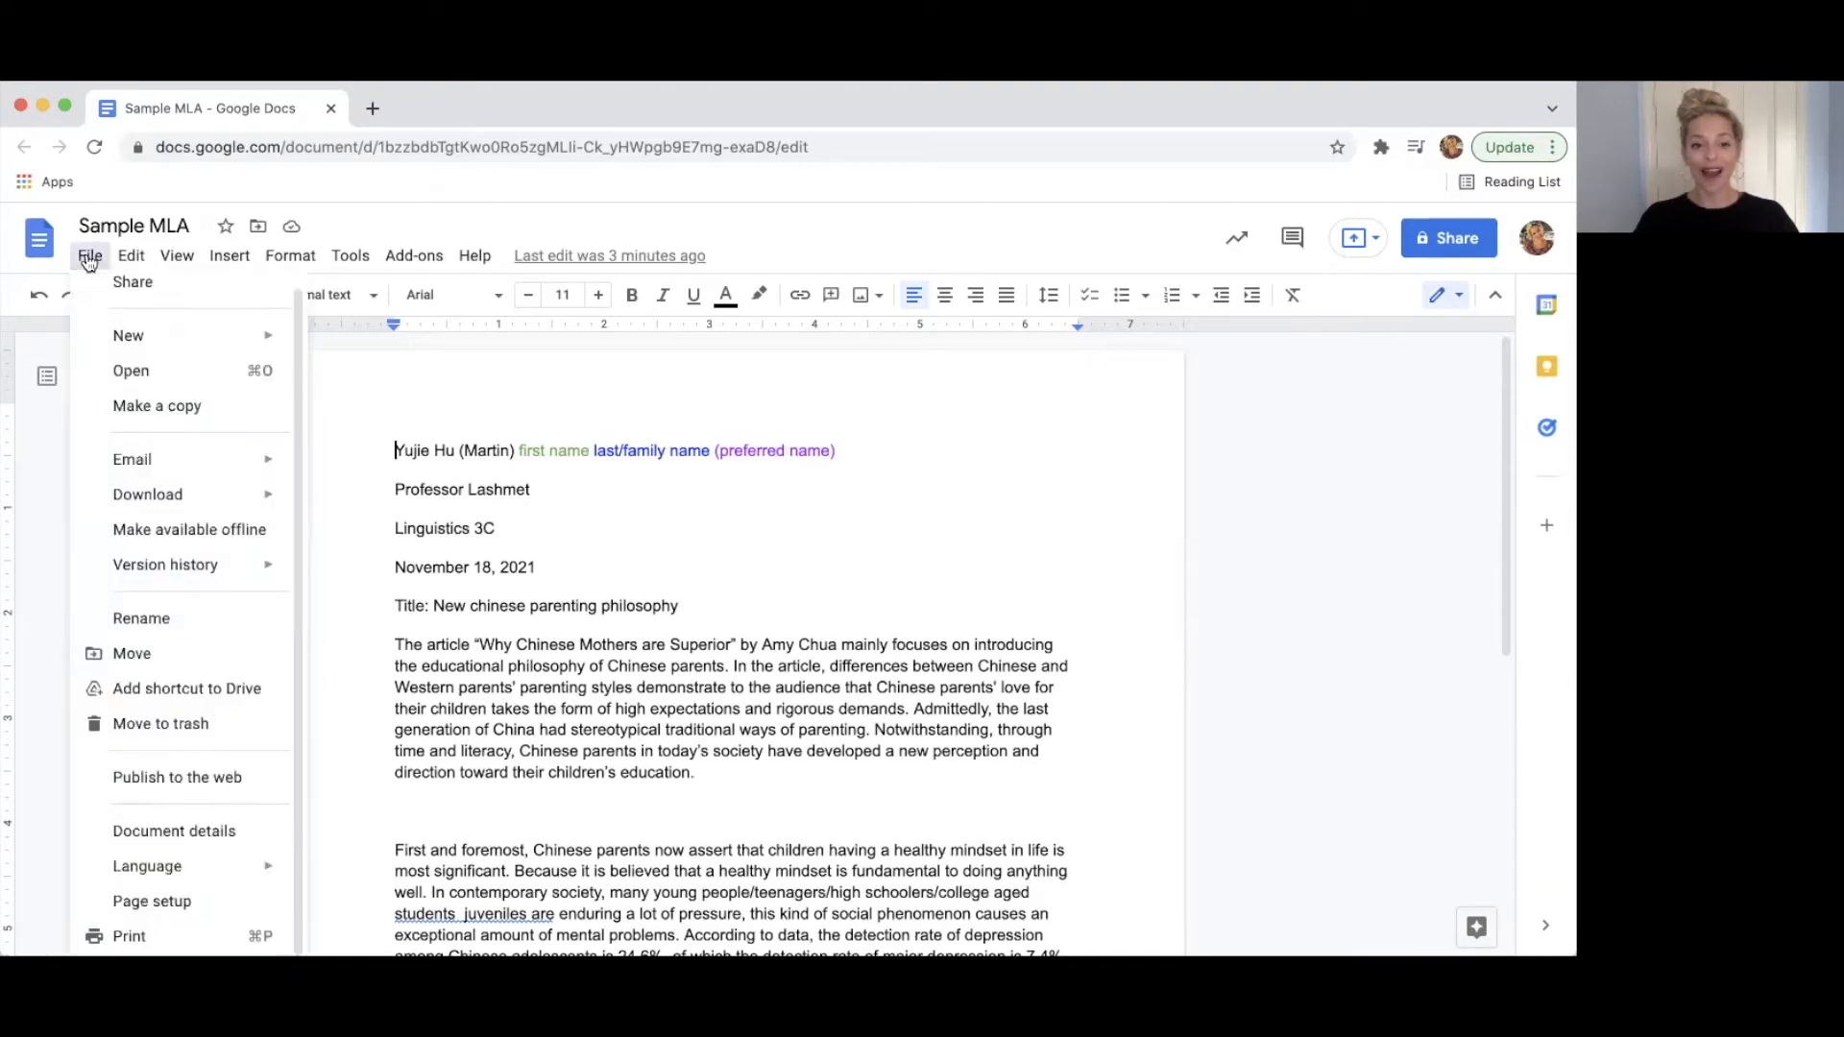
{"action": "left_click", "coordinate": [148, 901]}
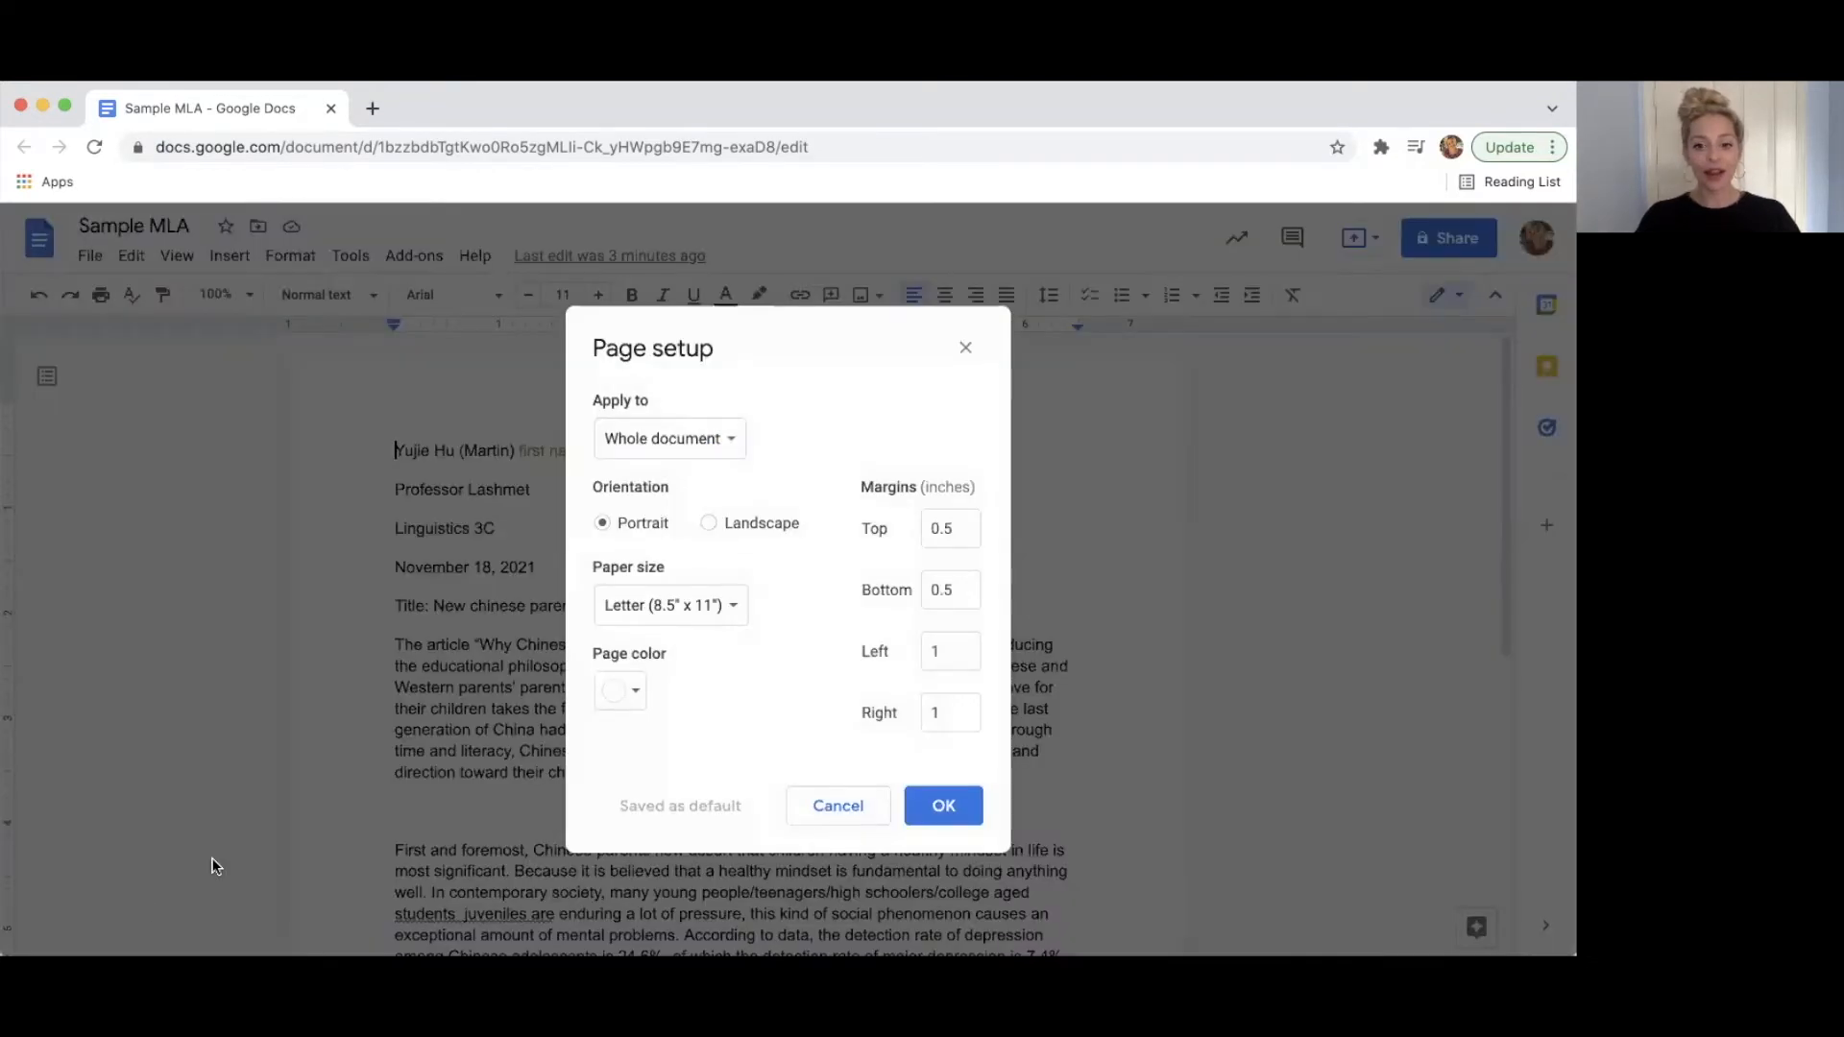
{"action": "left_click", "coordinate": [958, 529]}
{"action": "left_click_drag", "start_coordinate": [959, 528], "coordinate": [914, 529]}
{"action": "type", "text": "1"}
{"action": "left_click", "coordinate": [966, 591]}
{"action": "left_click_drag", "start_coordinate": [965, 590], "coordinate": [886, 593]}
{"action": "type", "text": "1"}
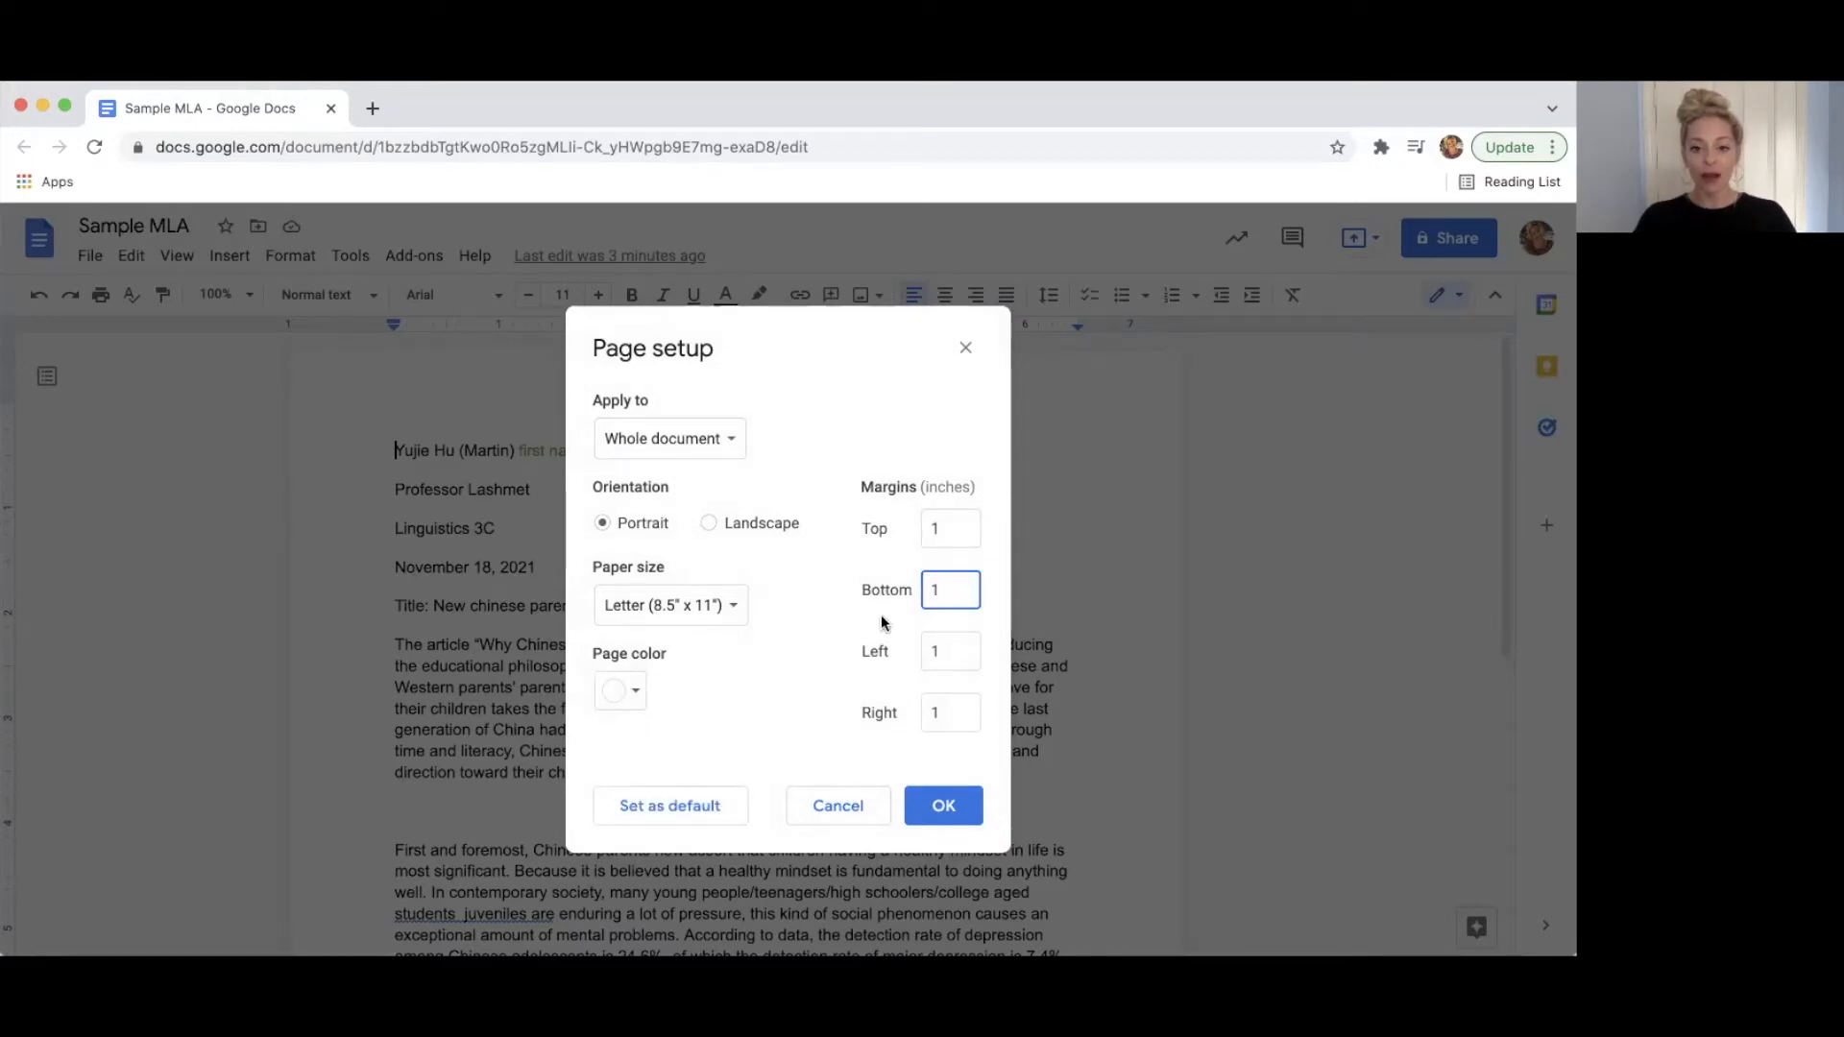
{"action": "left_click", "coordinate": [938, 807]}
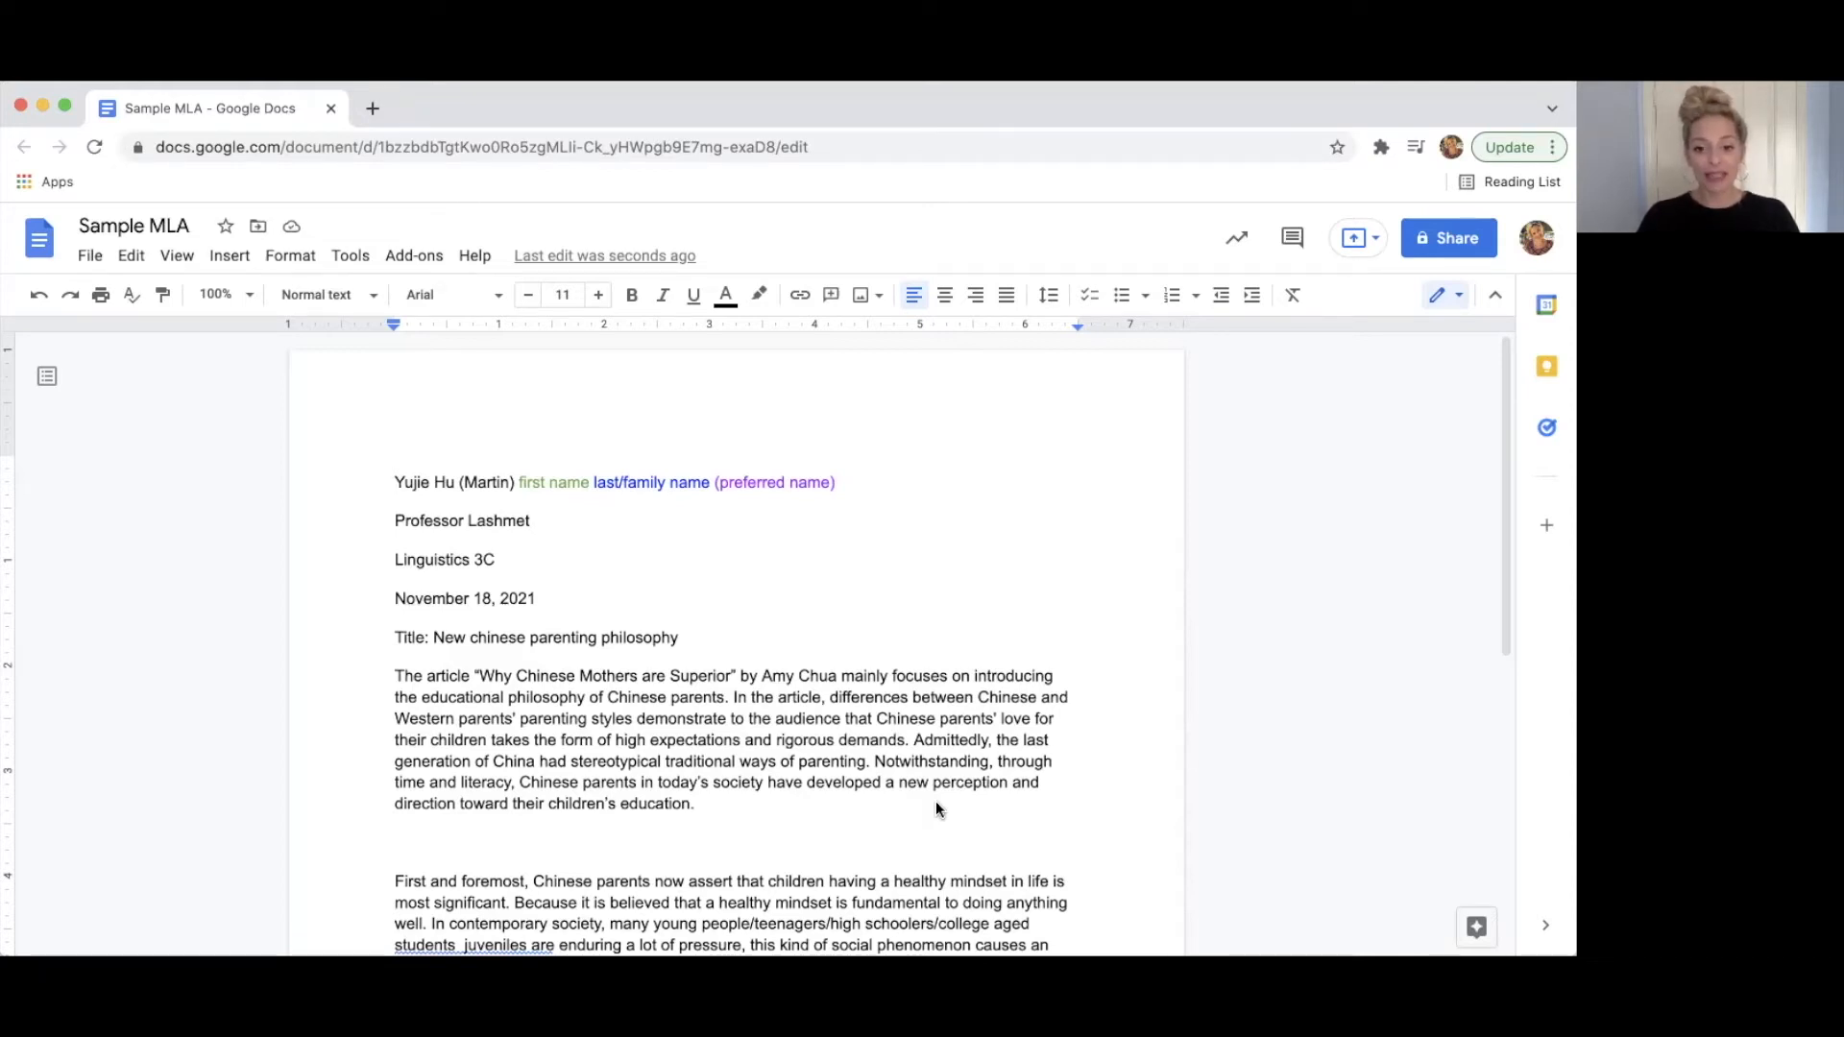
Apply double line spacing to all of the document's text.
{"action": "left_click", "coordinate": [1048, 295]}
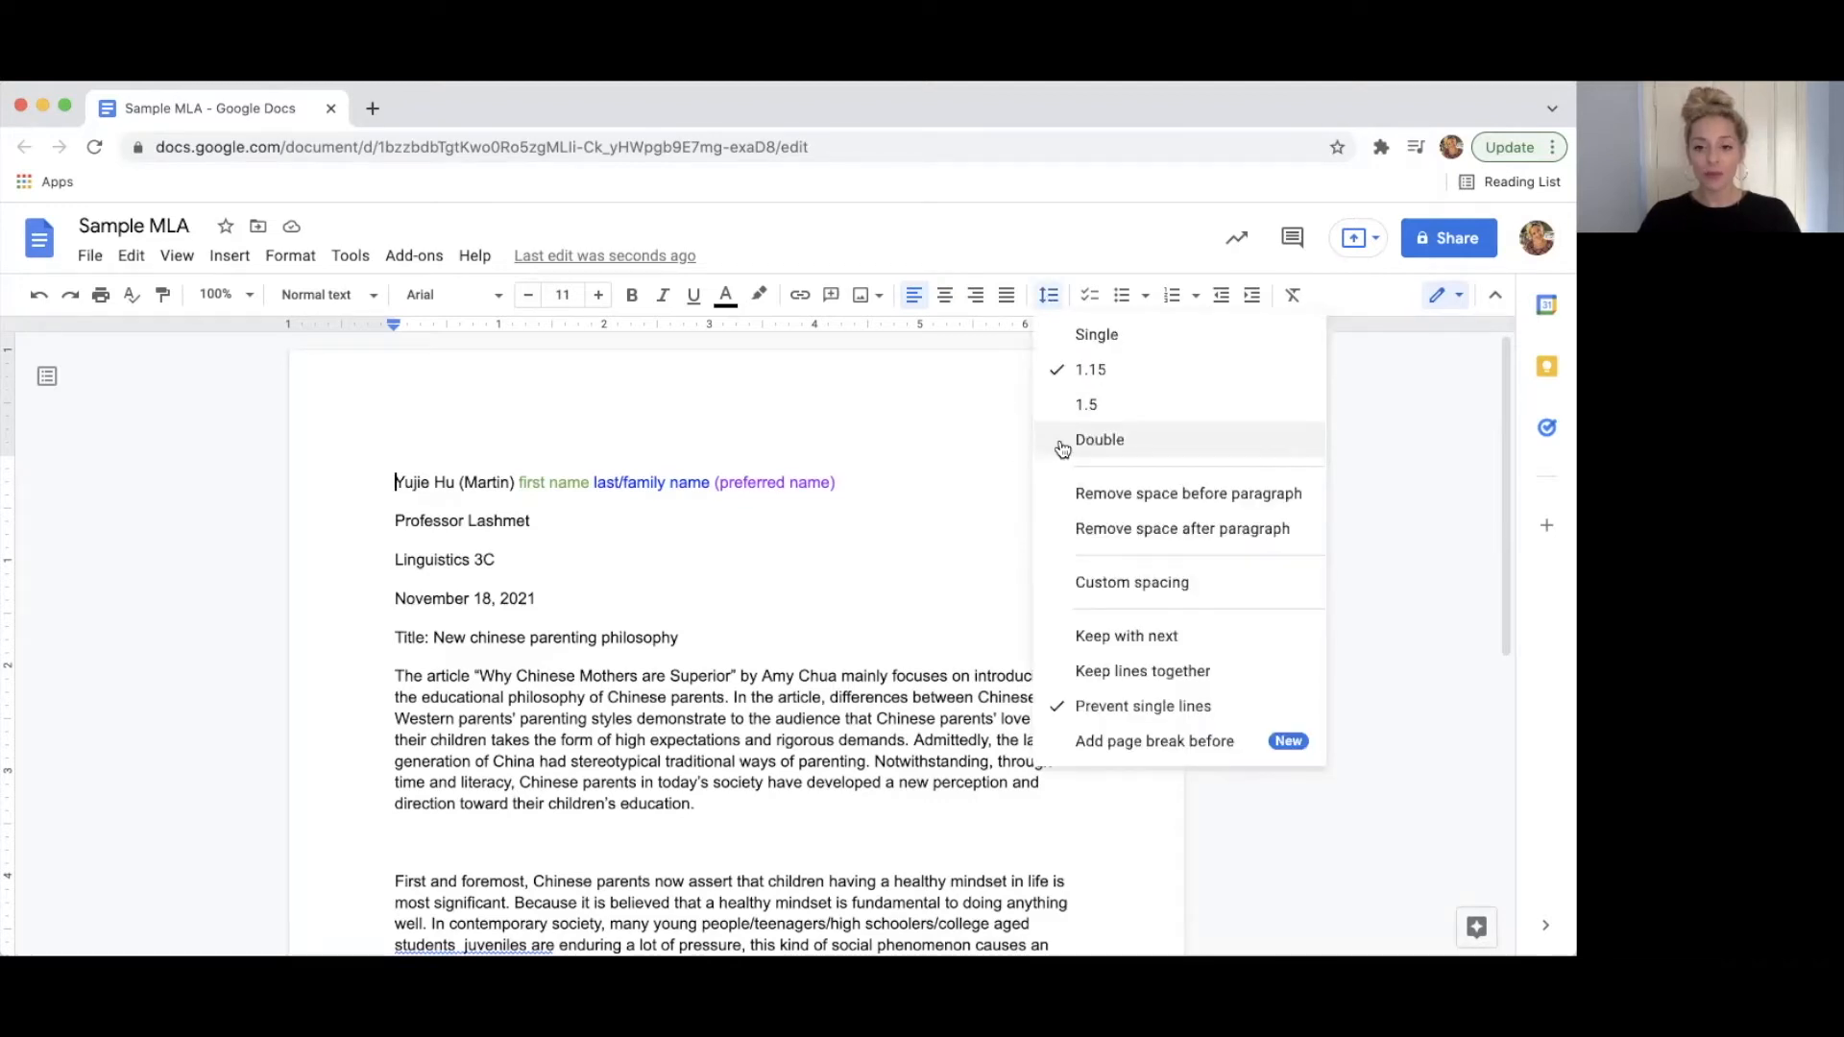
{"action": "left_click", "coordinate": [890, 485]}
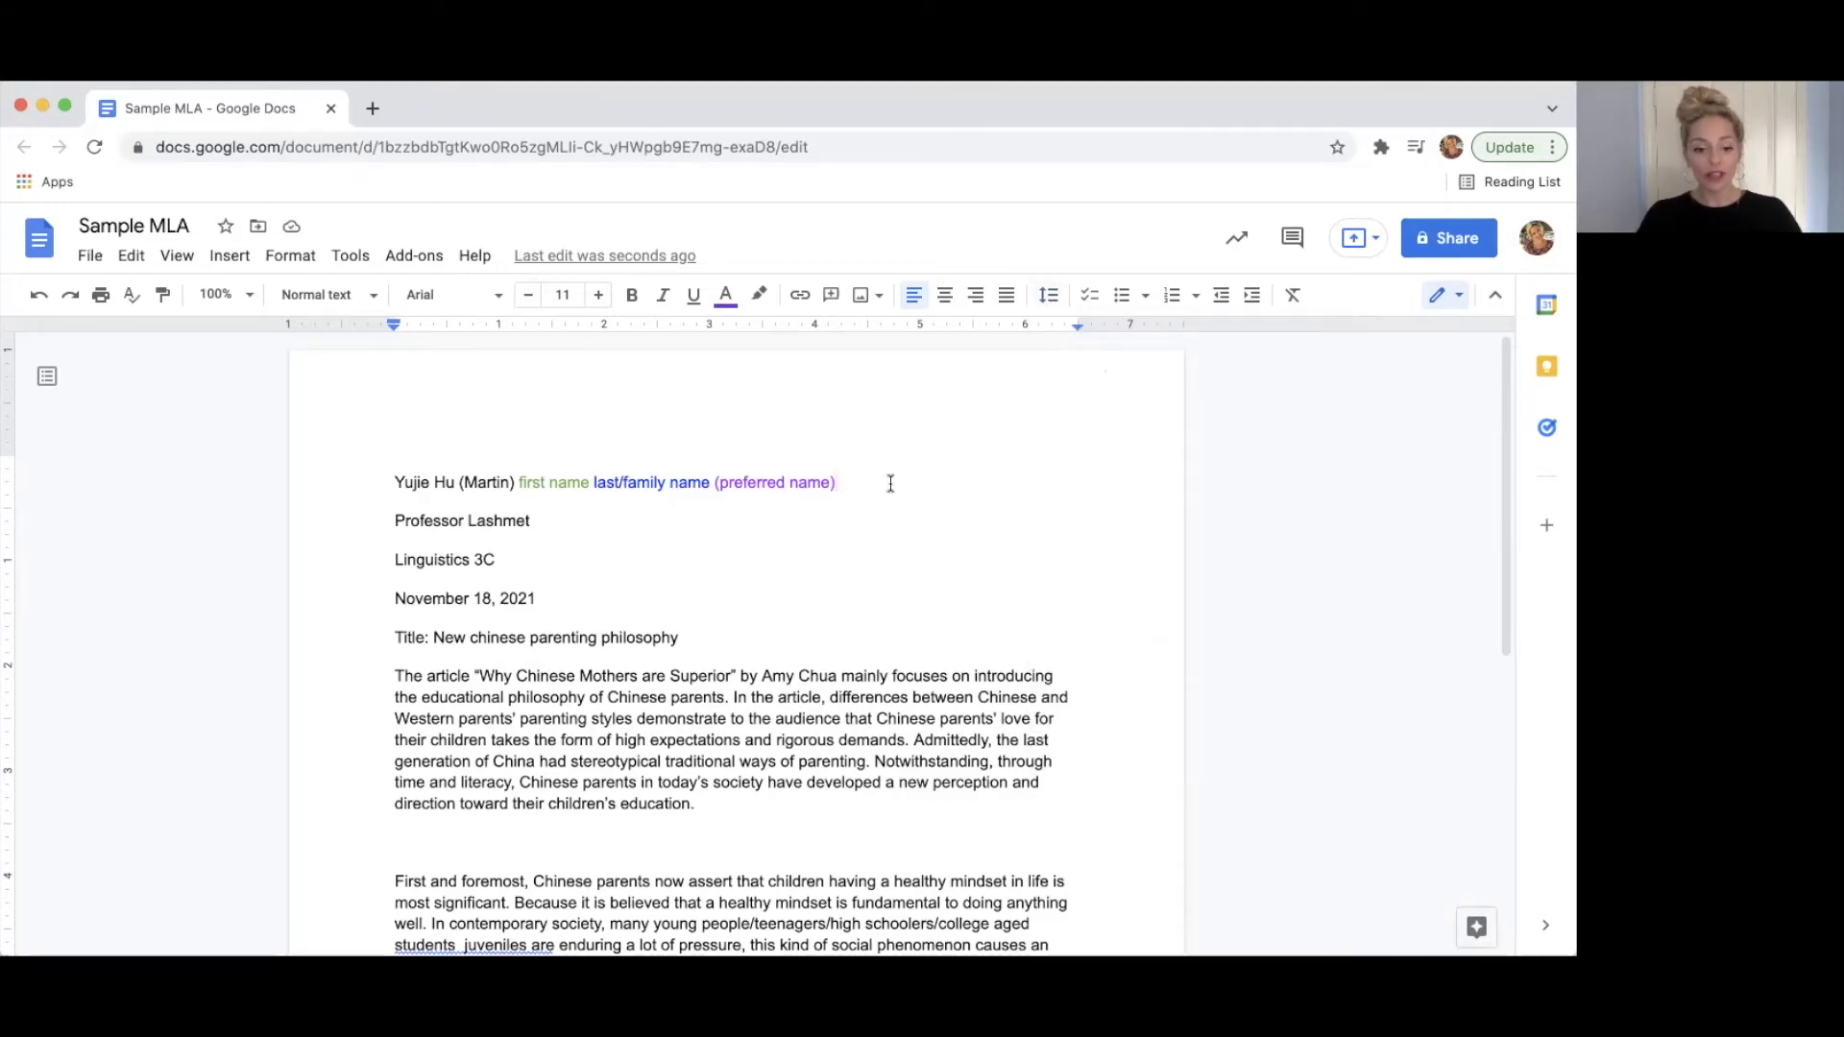
{"action": "key", "text": "super+a"}
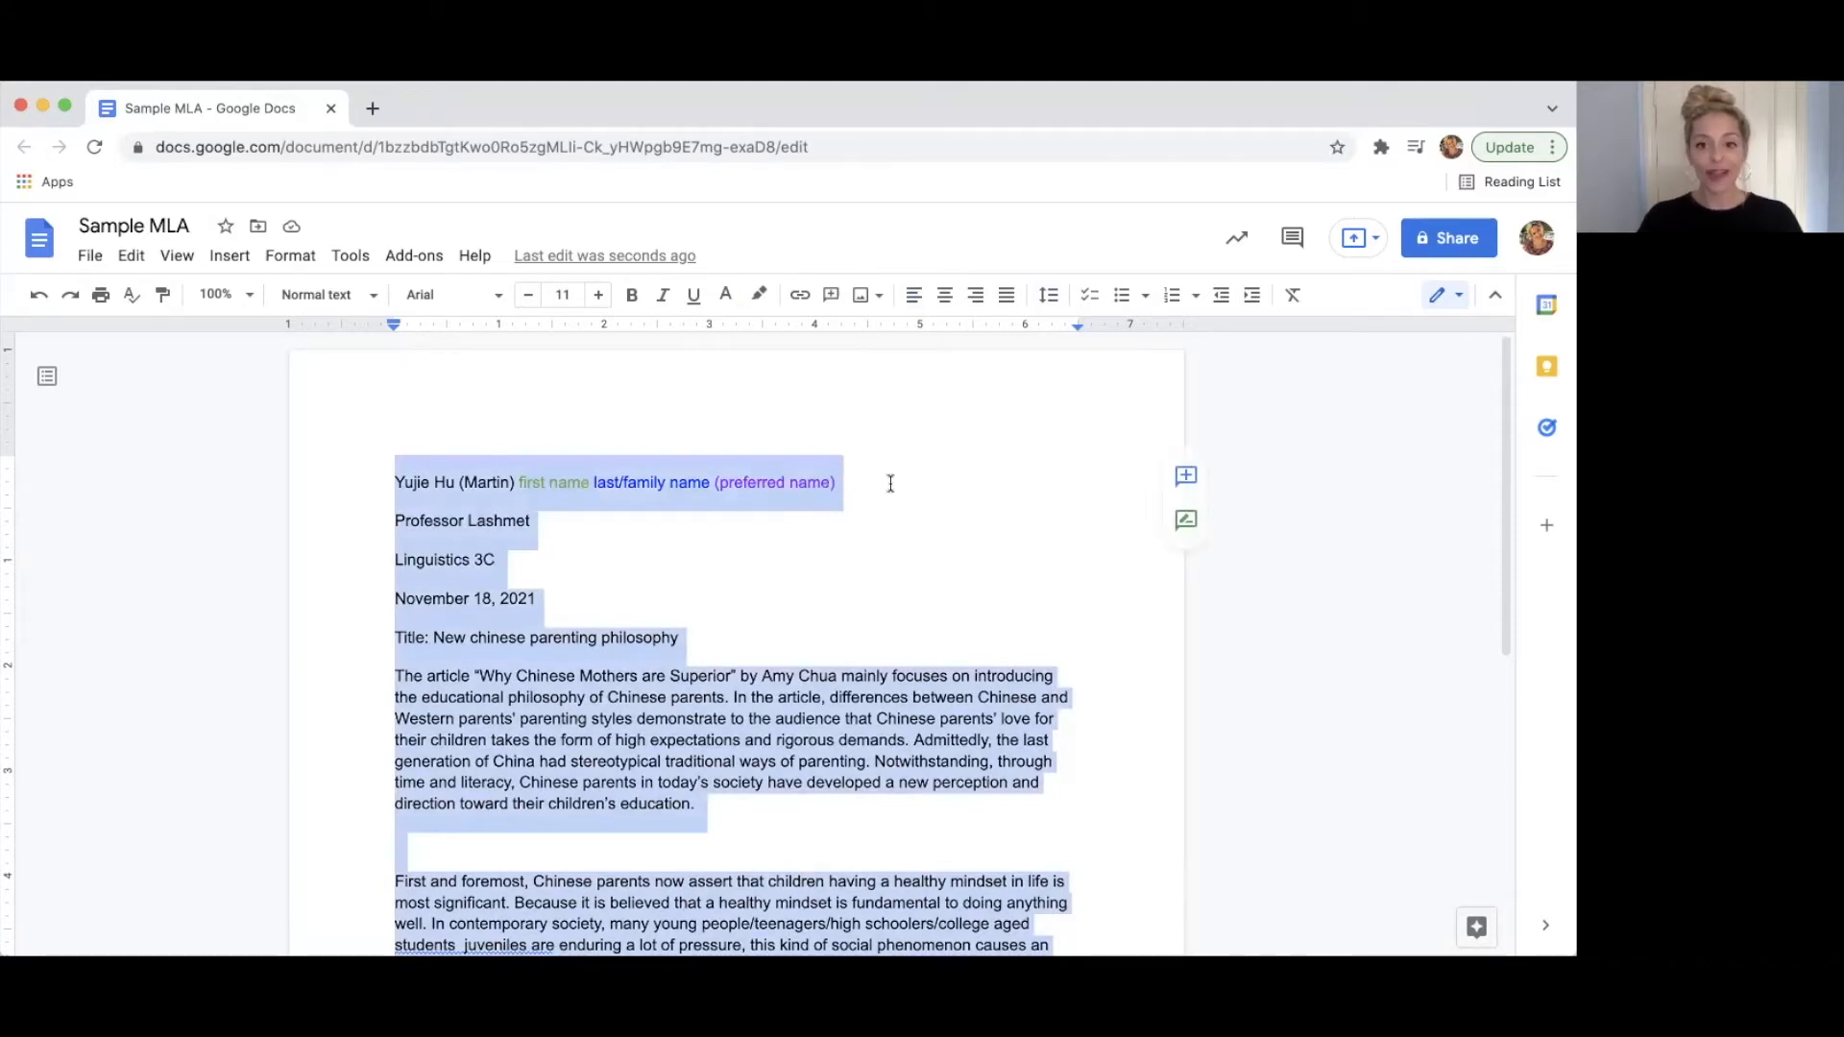
{"action": "left_click", "coordinate": [1048, 295]}
{"action": "key", "text": "Escape"}
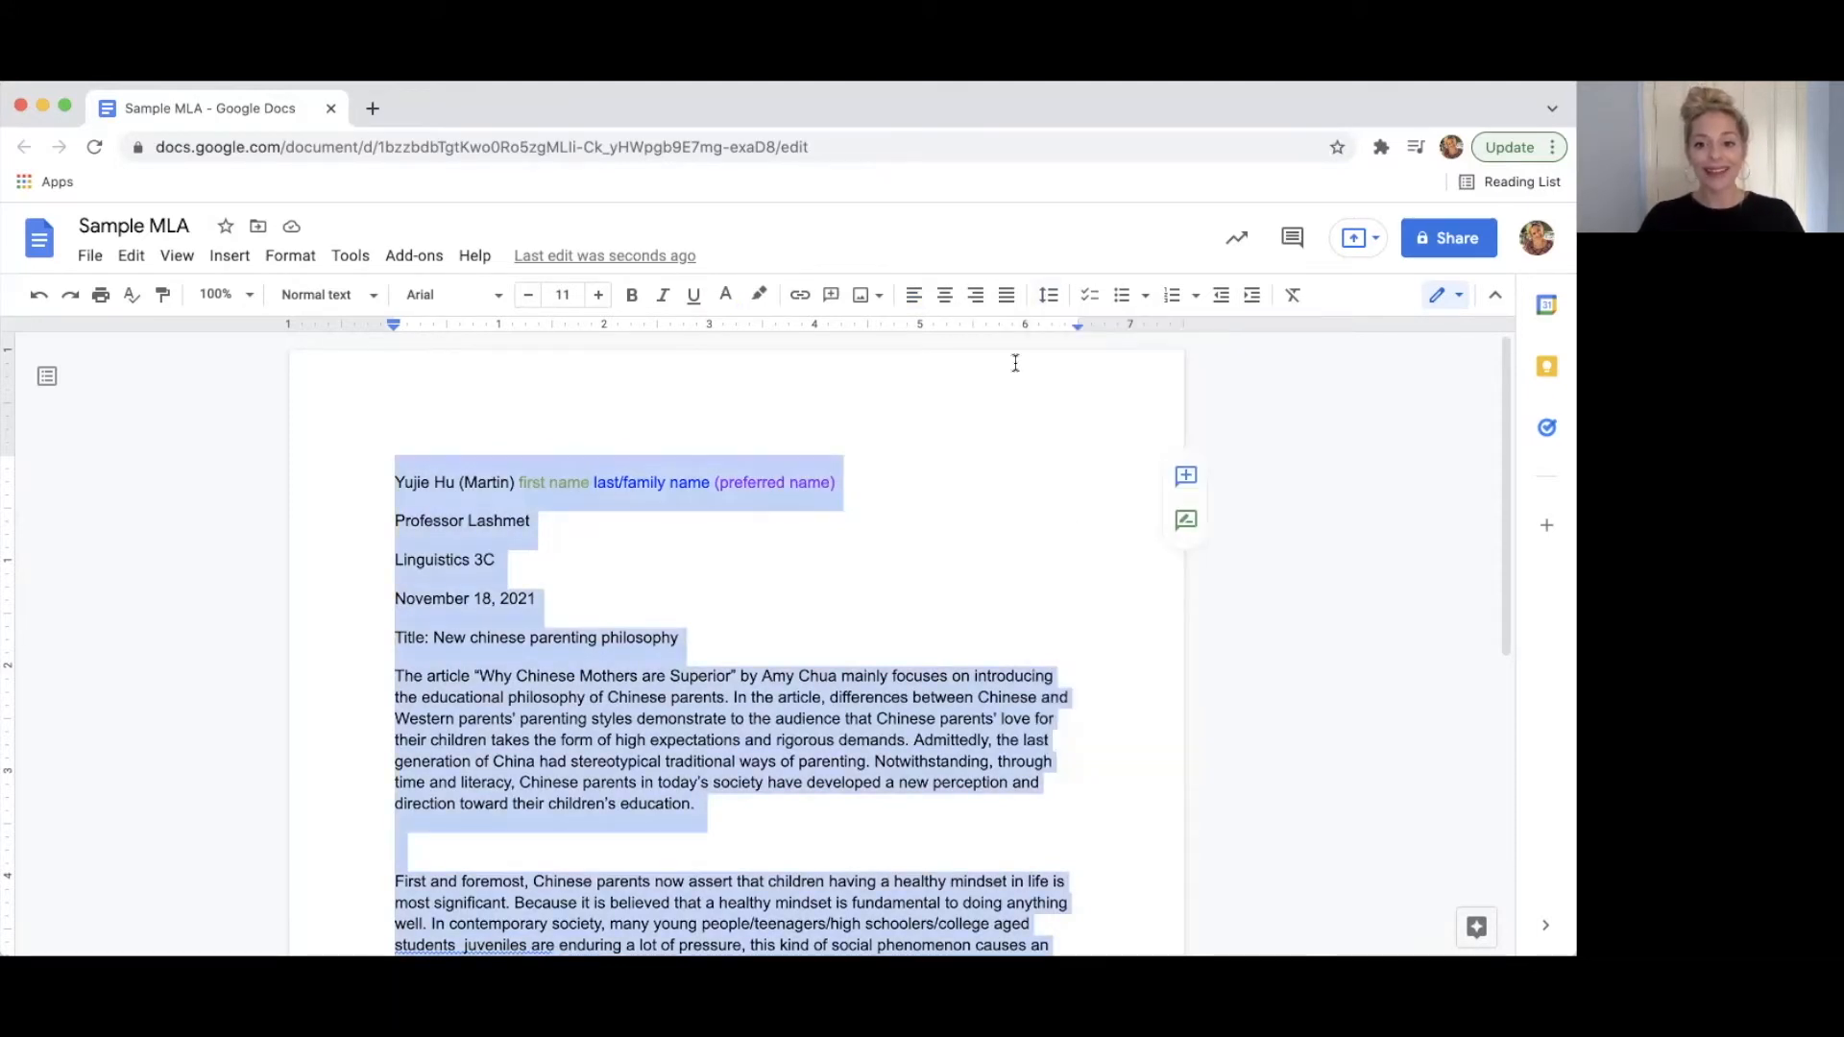
{"action": "left_click", "coordinate": [1049, 296]}
{"action": "left_click", "coordinate": [1090, 438]}
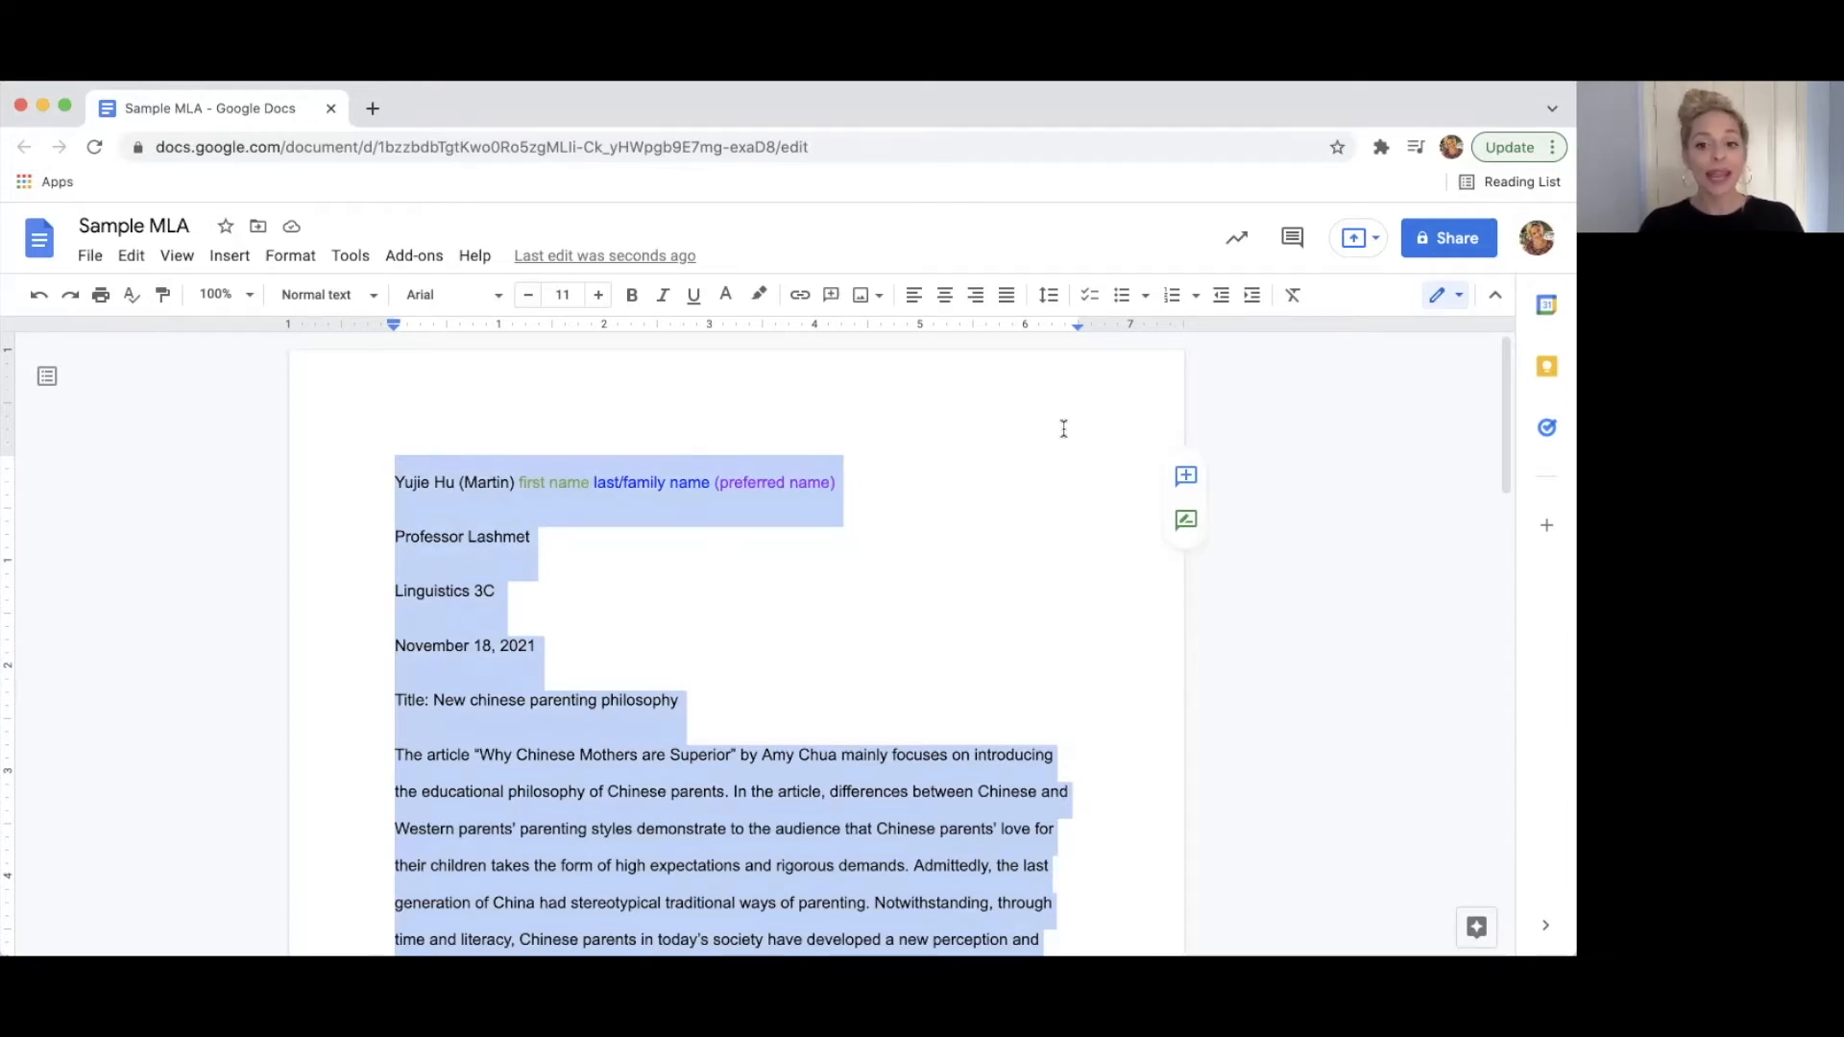
{"action": "left_click", "coordinate": [1064, 428]}
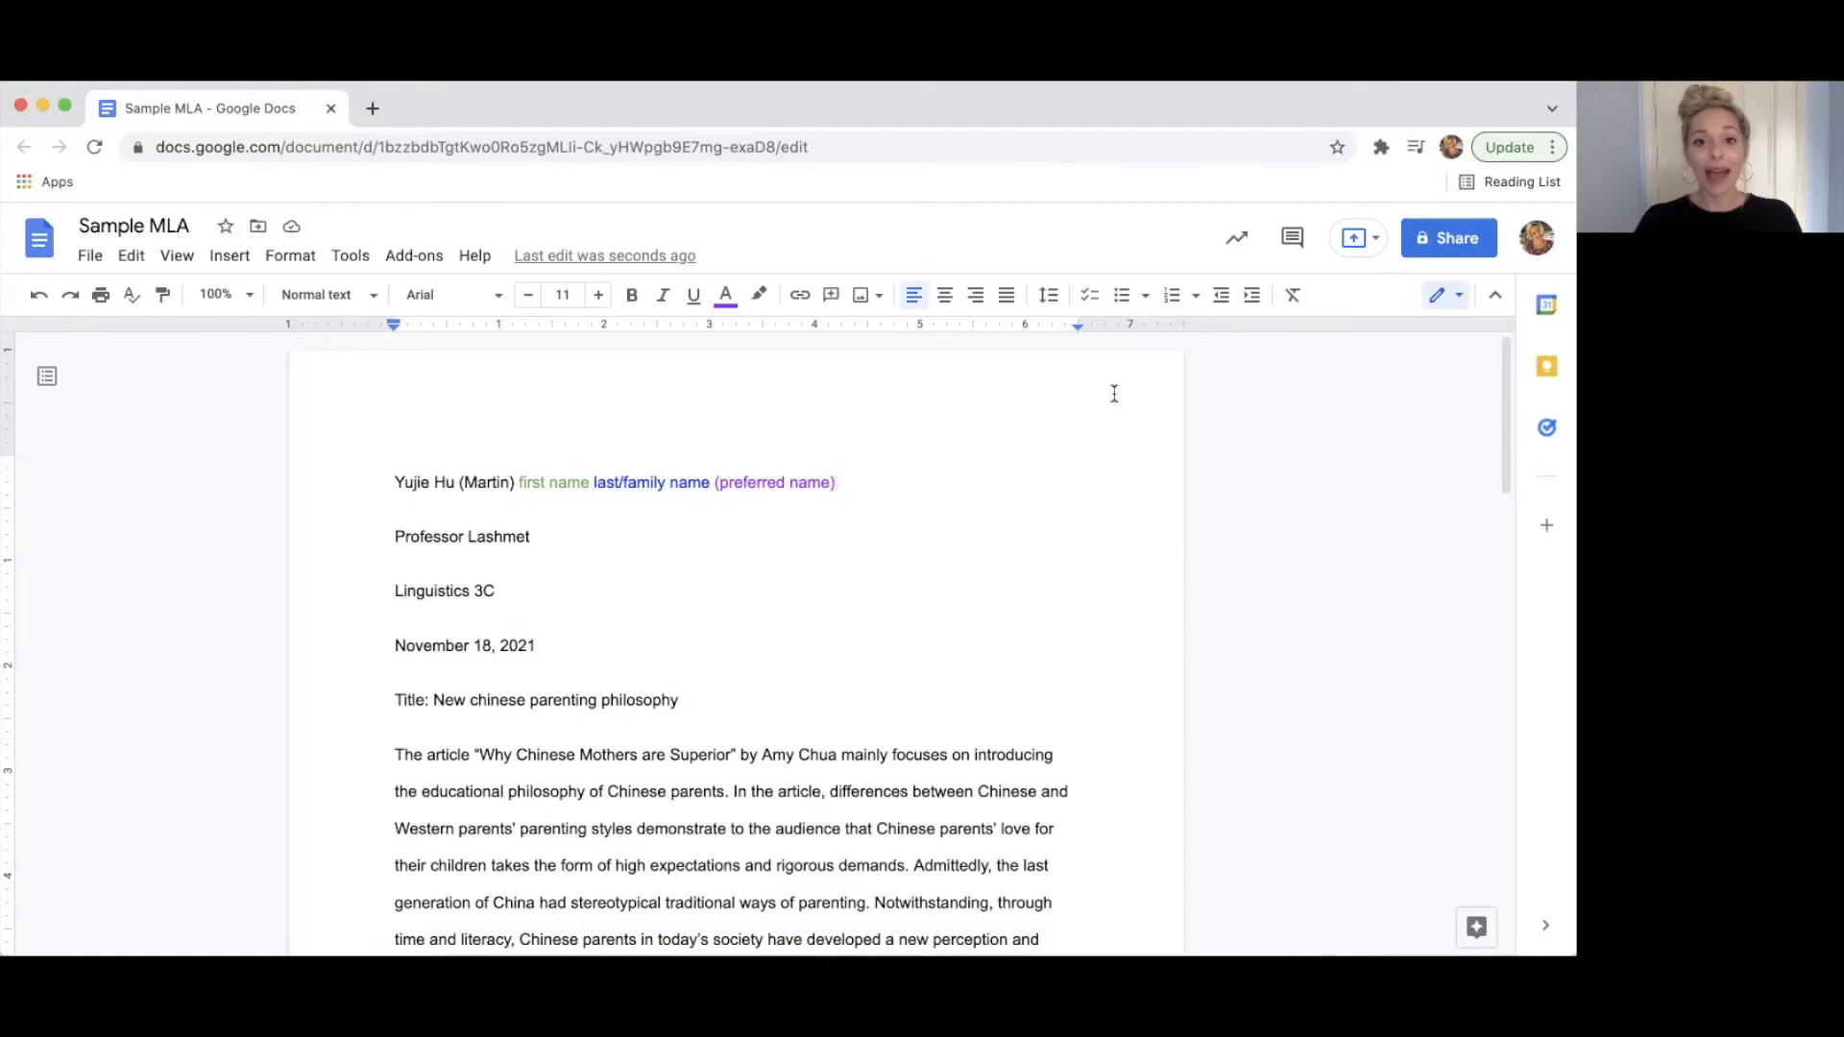
Insert page numbers in the upper-right header starting on the first page, and put the surname before the number.
{"action": "left_click", "coordinate": [229, 268]}
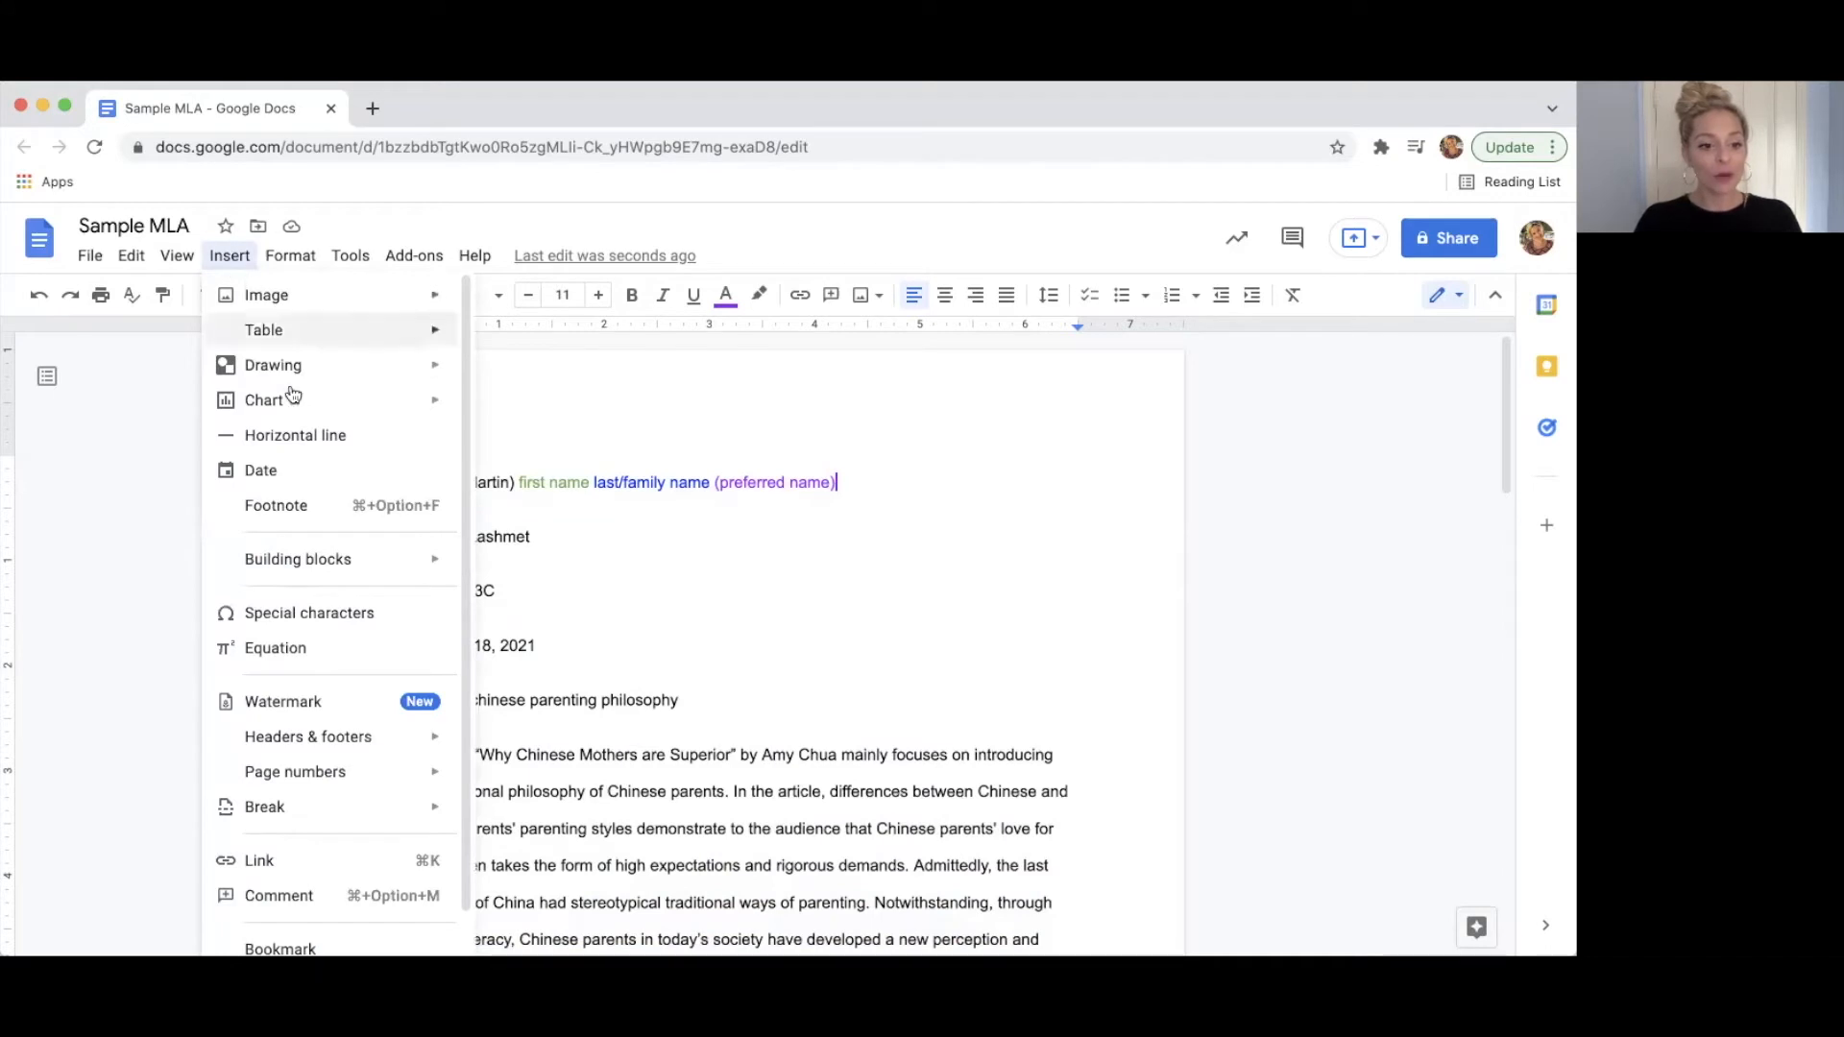
{"action": "mouse_move", "coordinate": [342, 774]}
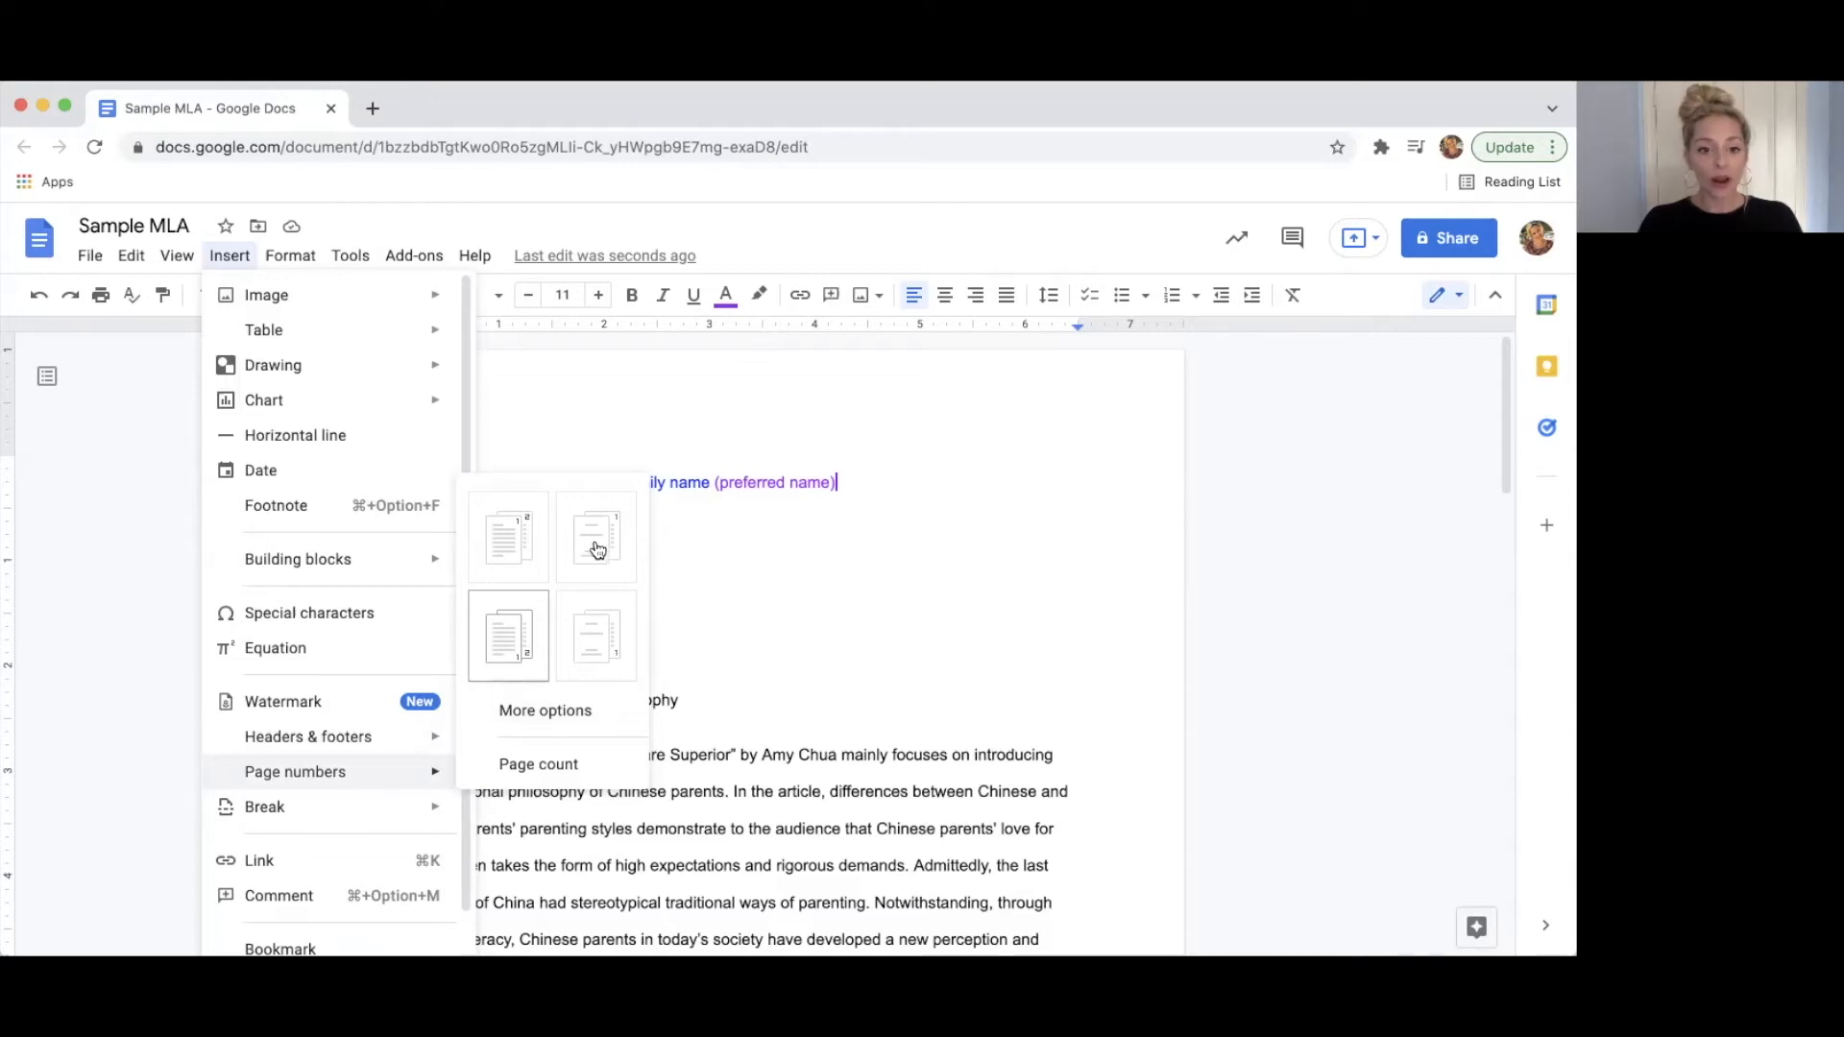
{"action": "left_click", "coordinate": [511, 541]}
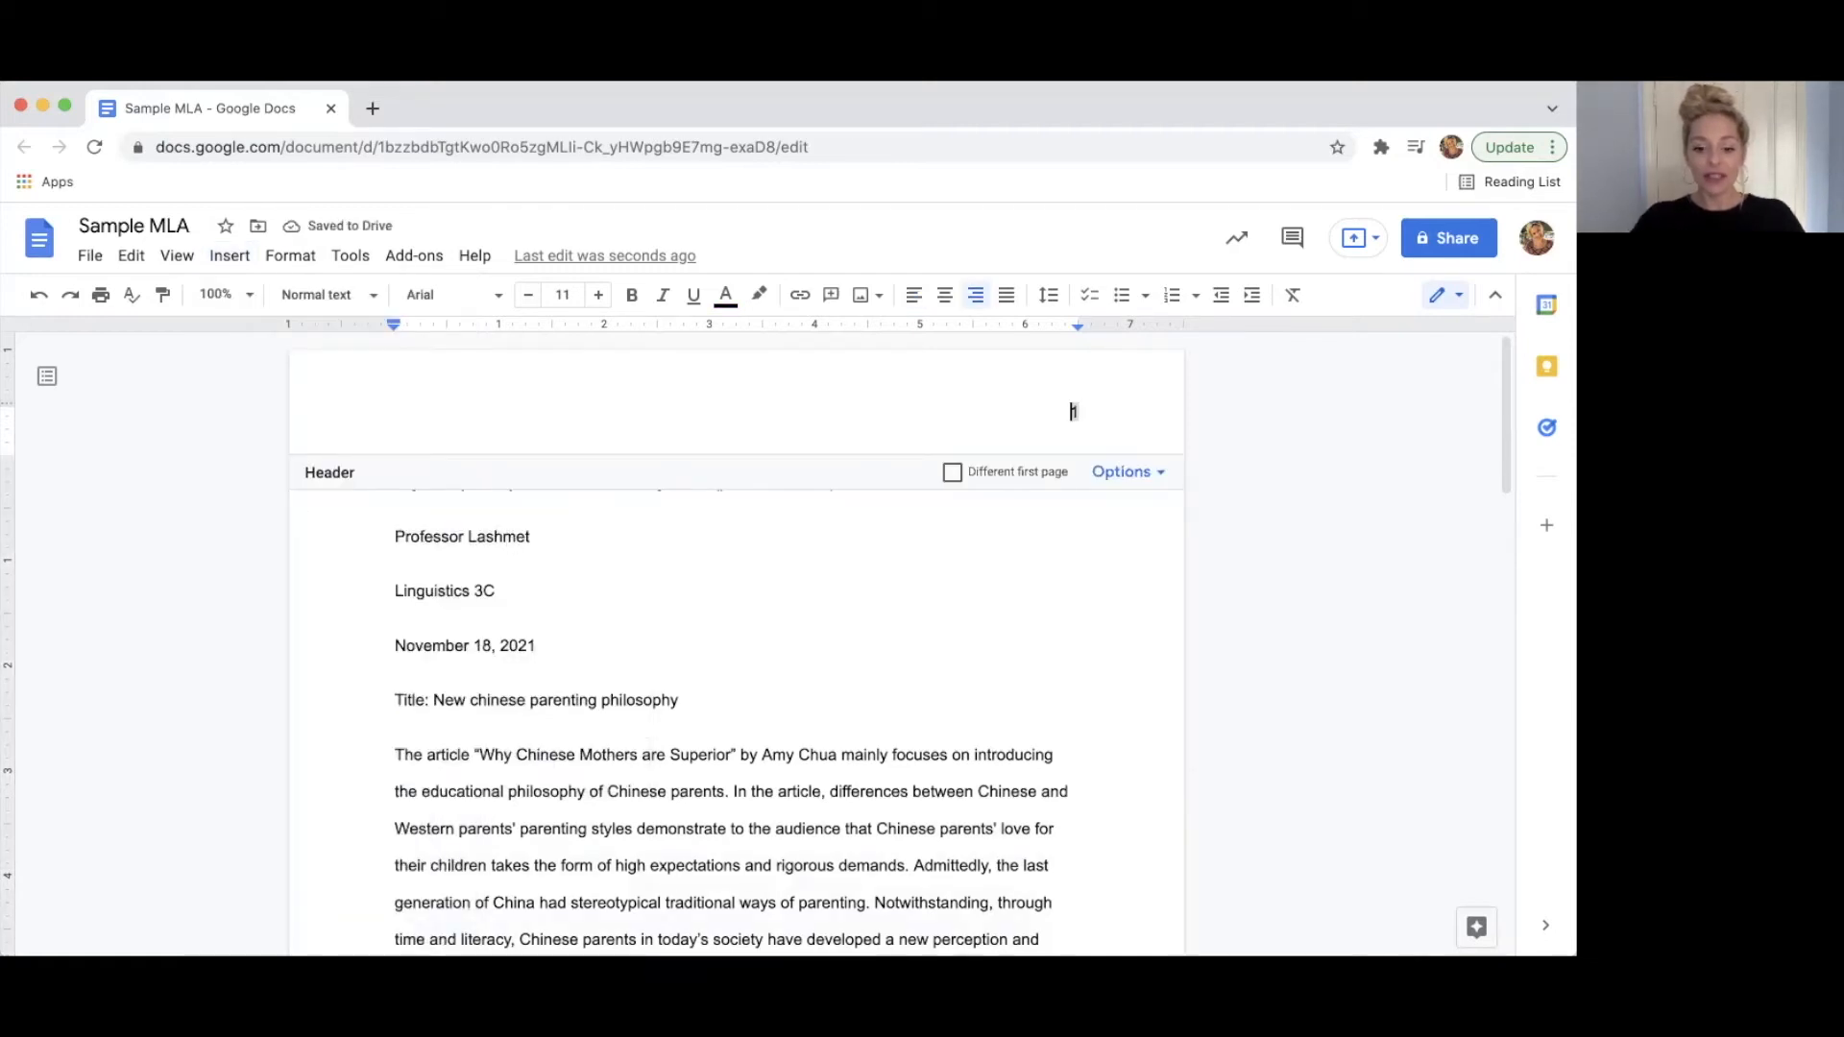
{"action": "type", "text": "Lashmet"}
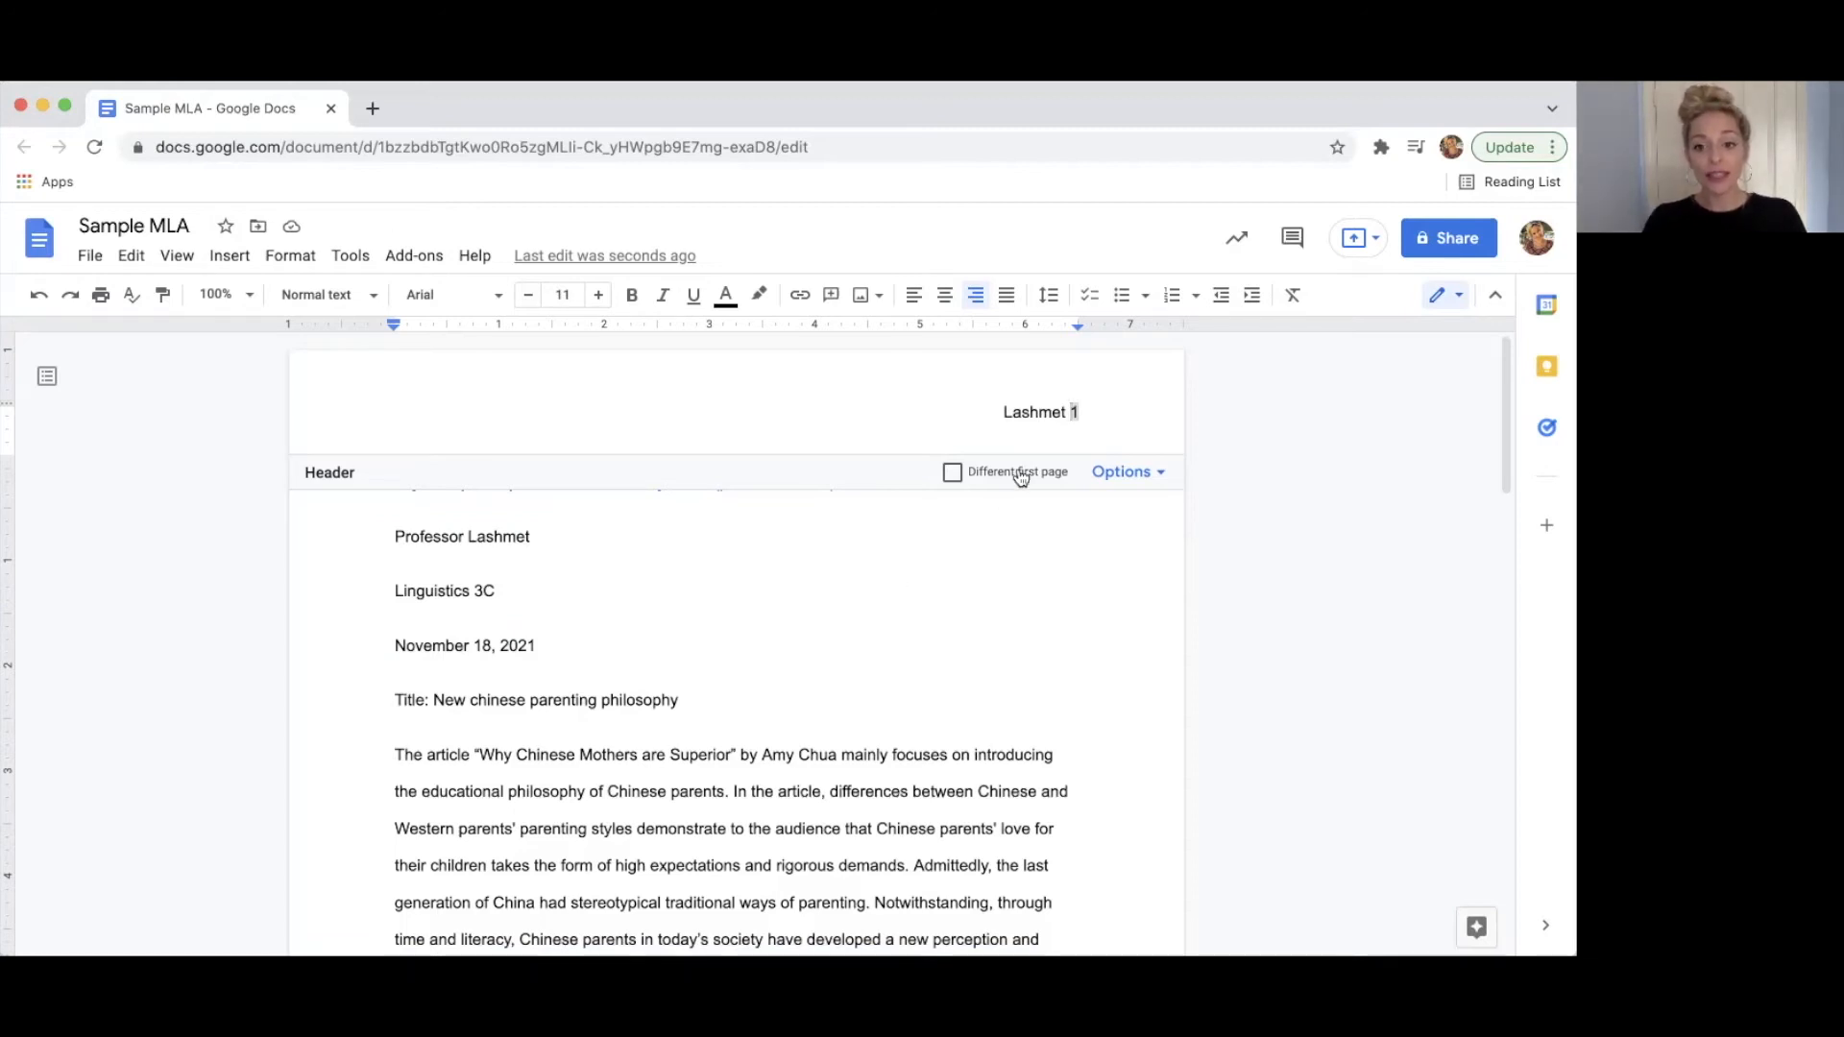
Enable a different first-page header, leave it empty on page one, check the second page's header, and return to the body.
{"action": "left_click", "coordinate": [952, 474]}
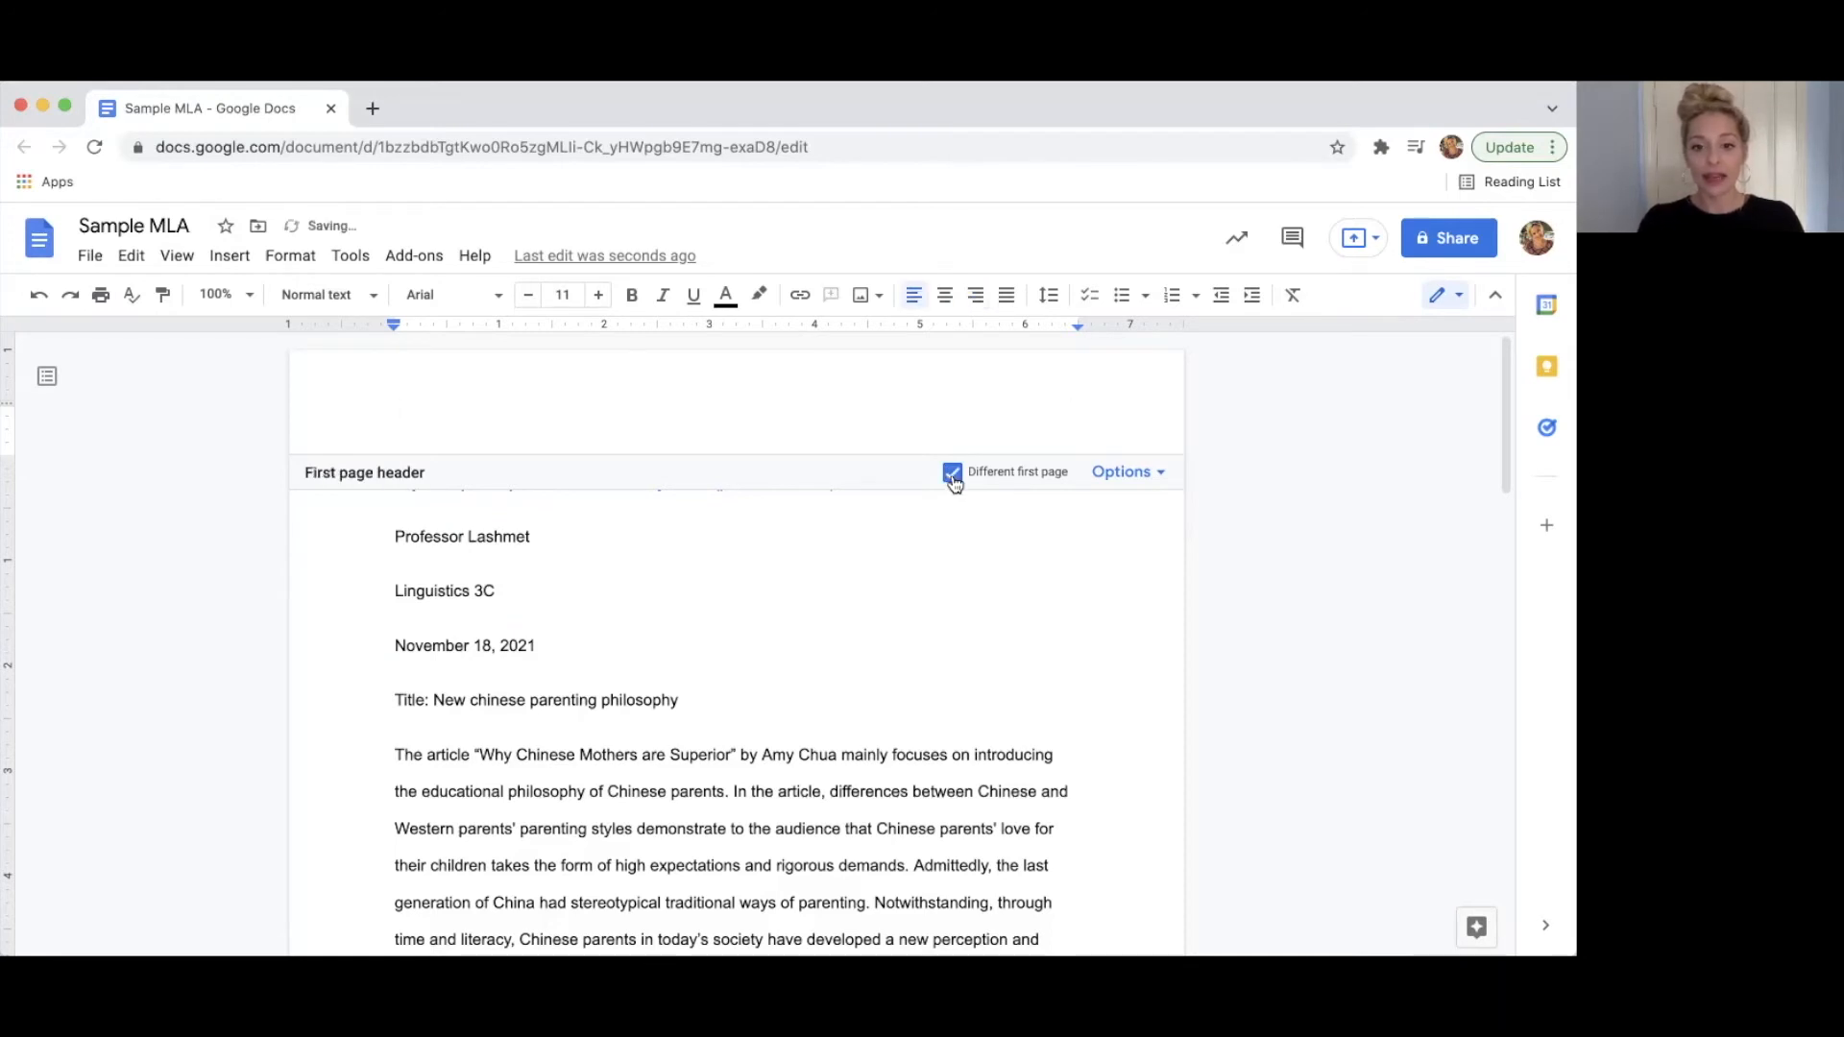
{"action": "scroll", "coordinate": [954, 482], "scroll_direction": "down", "scroll_amount": 10}
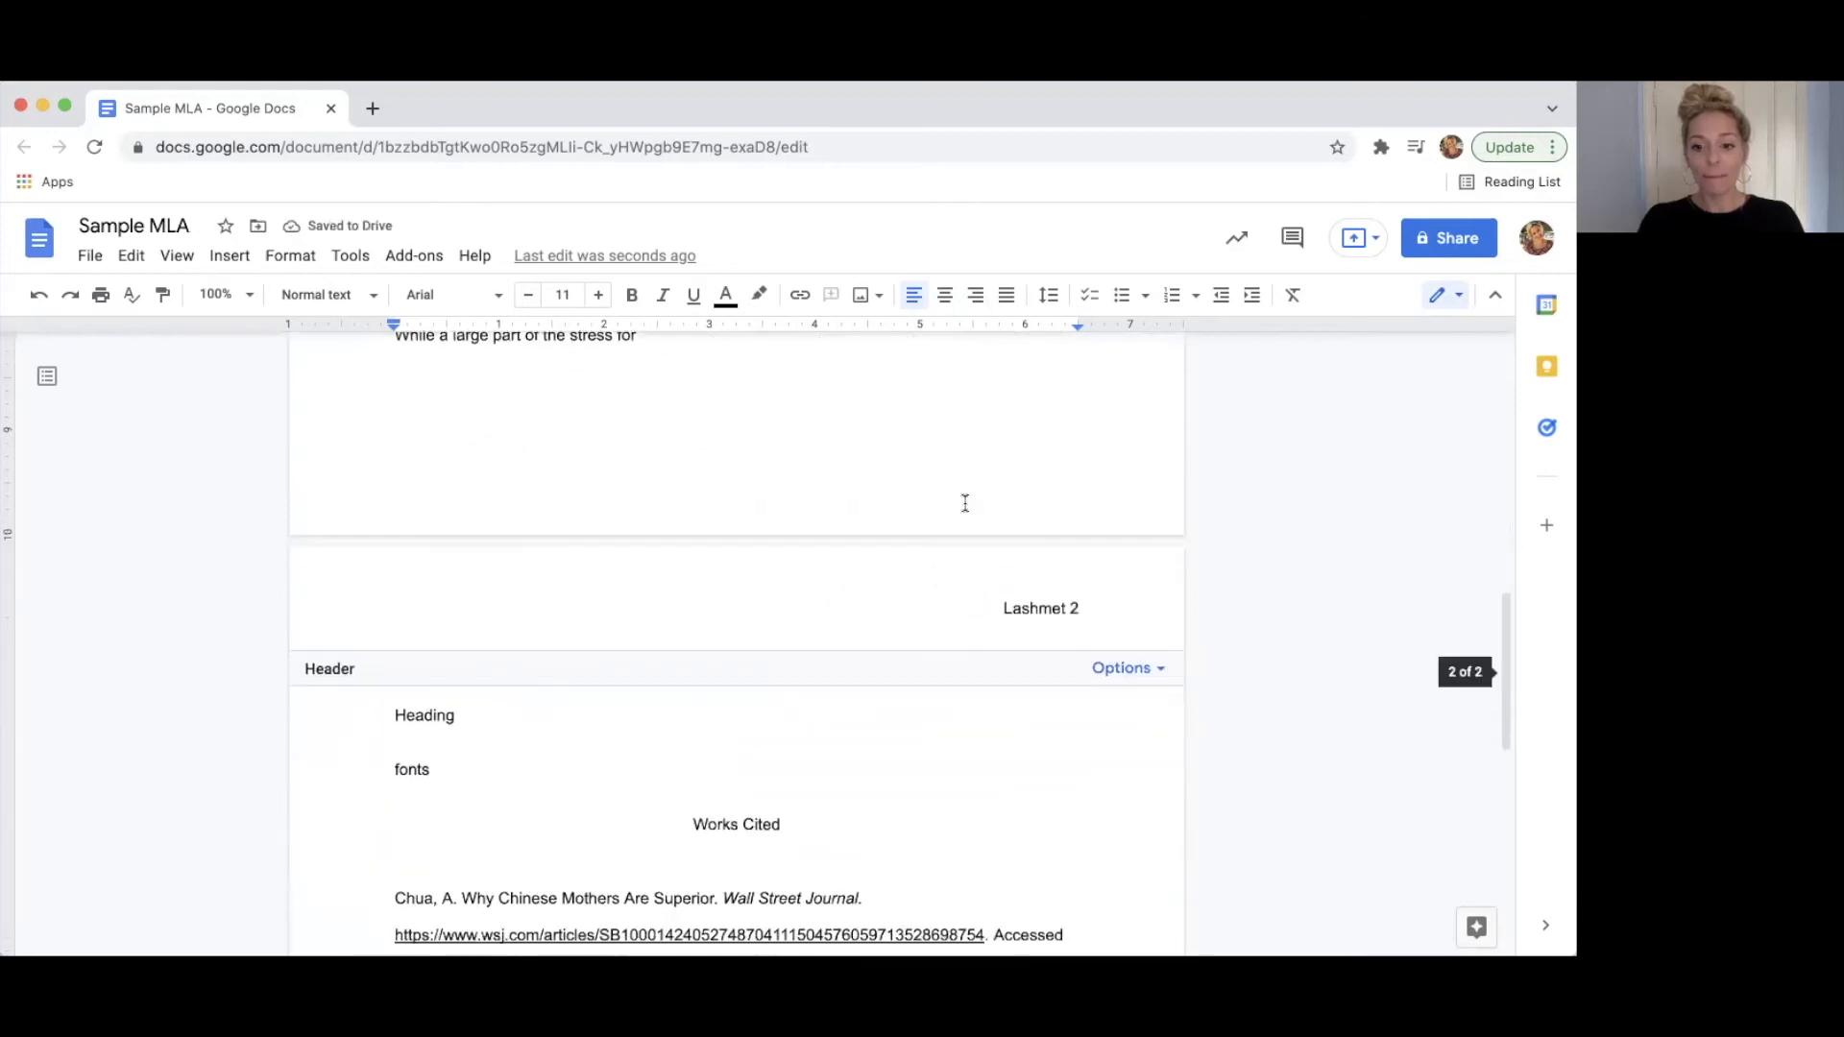
{"action": "scroll", "coordinate": [1062, 610], "scroll_direction": "up", "scroll_amount": 10}
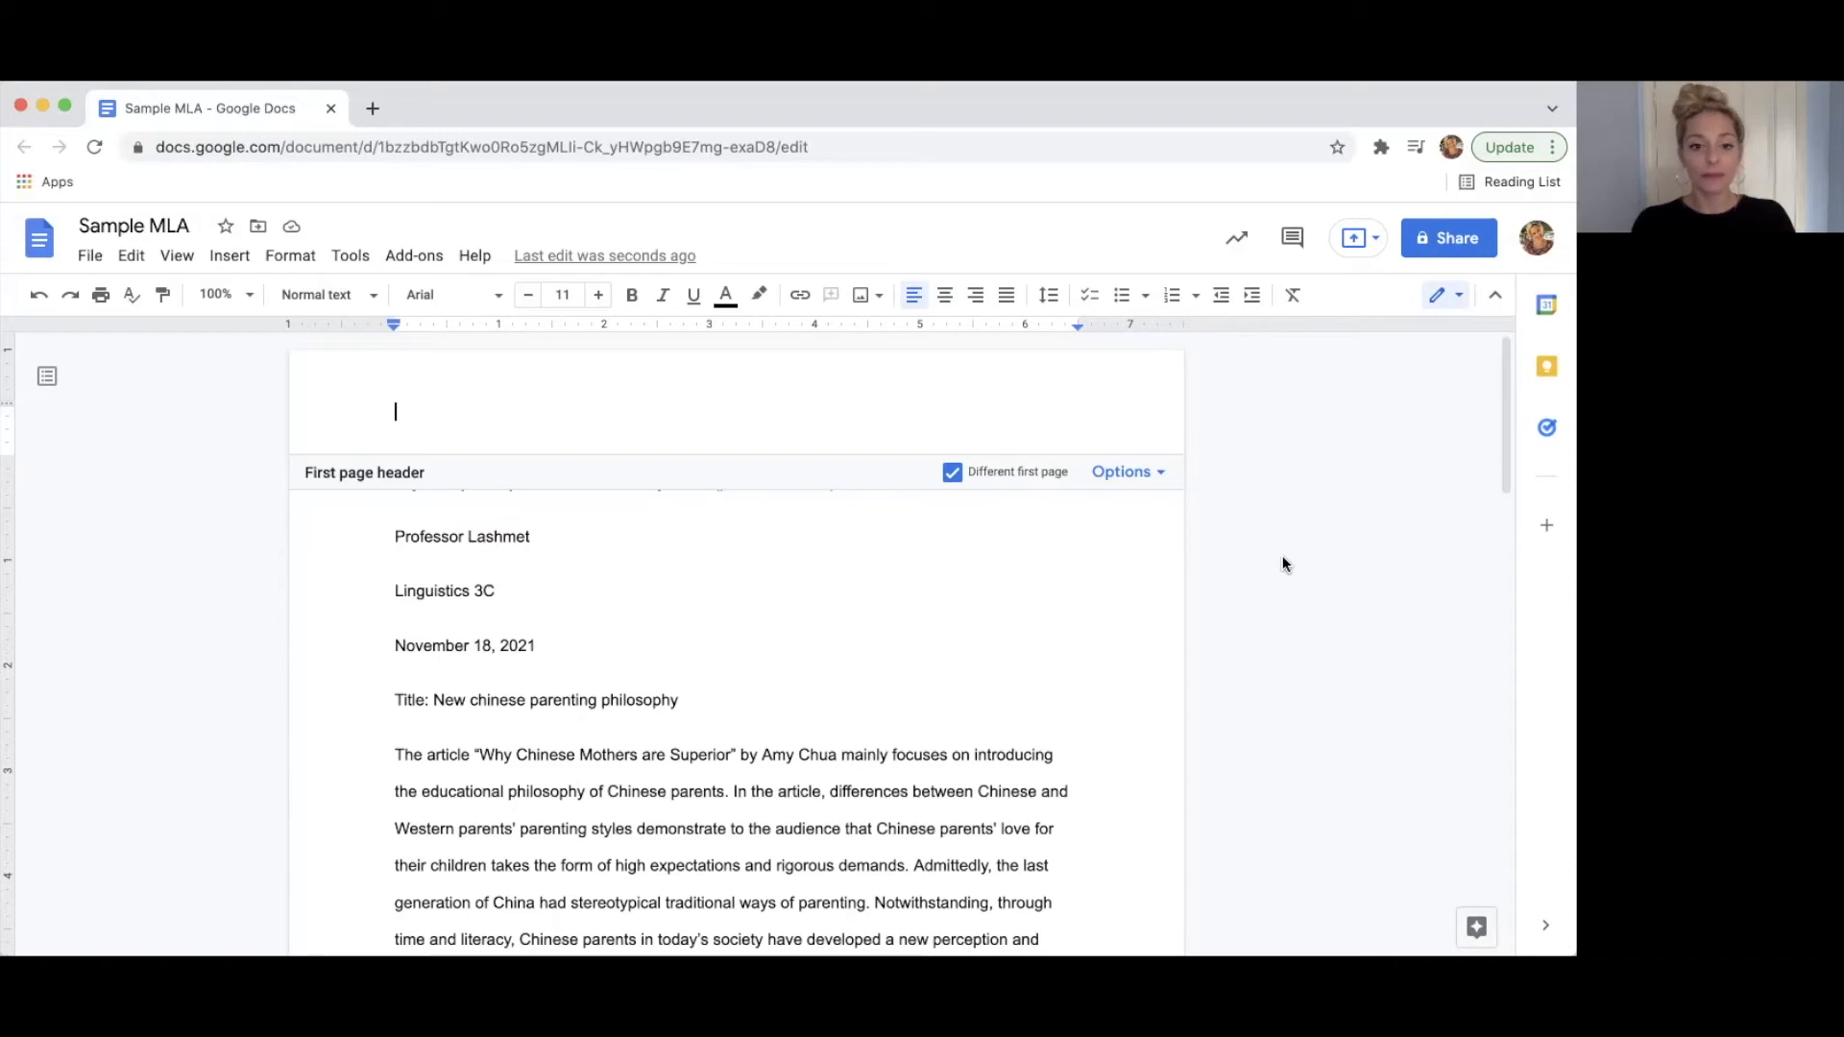
{"action": "key", "text": "Escape"}
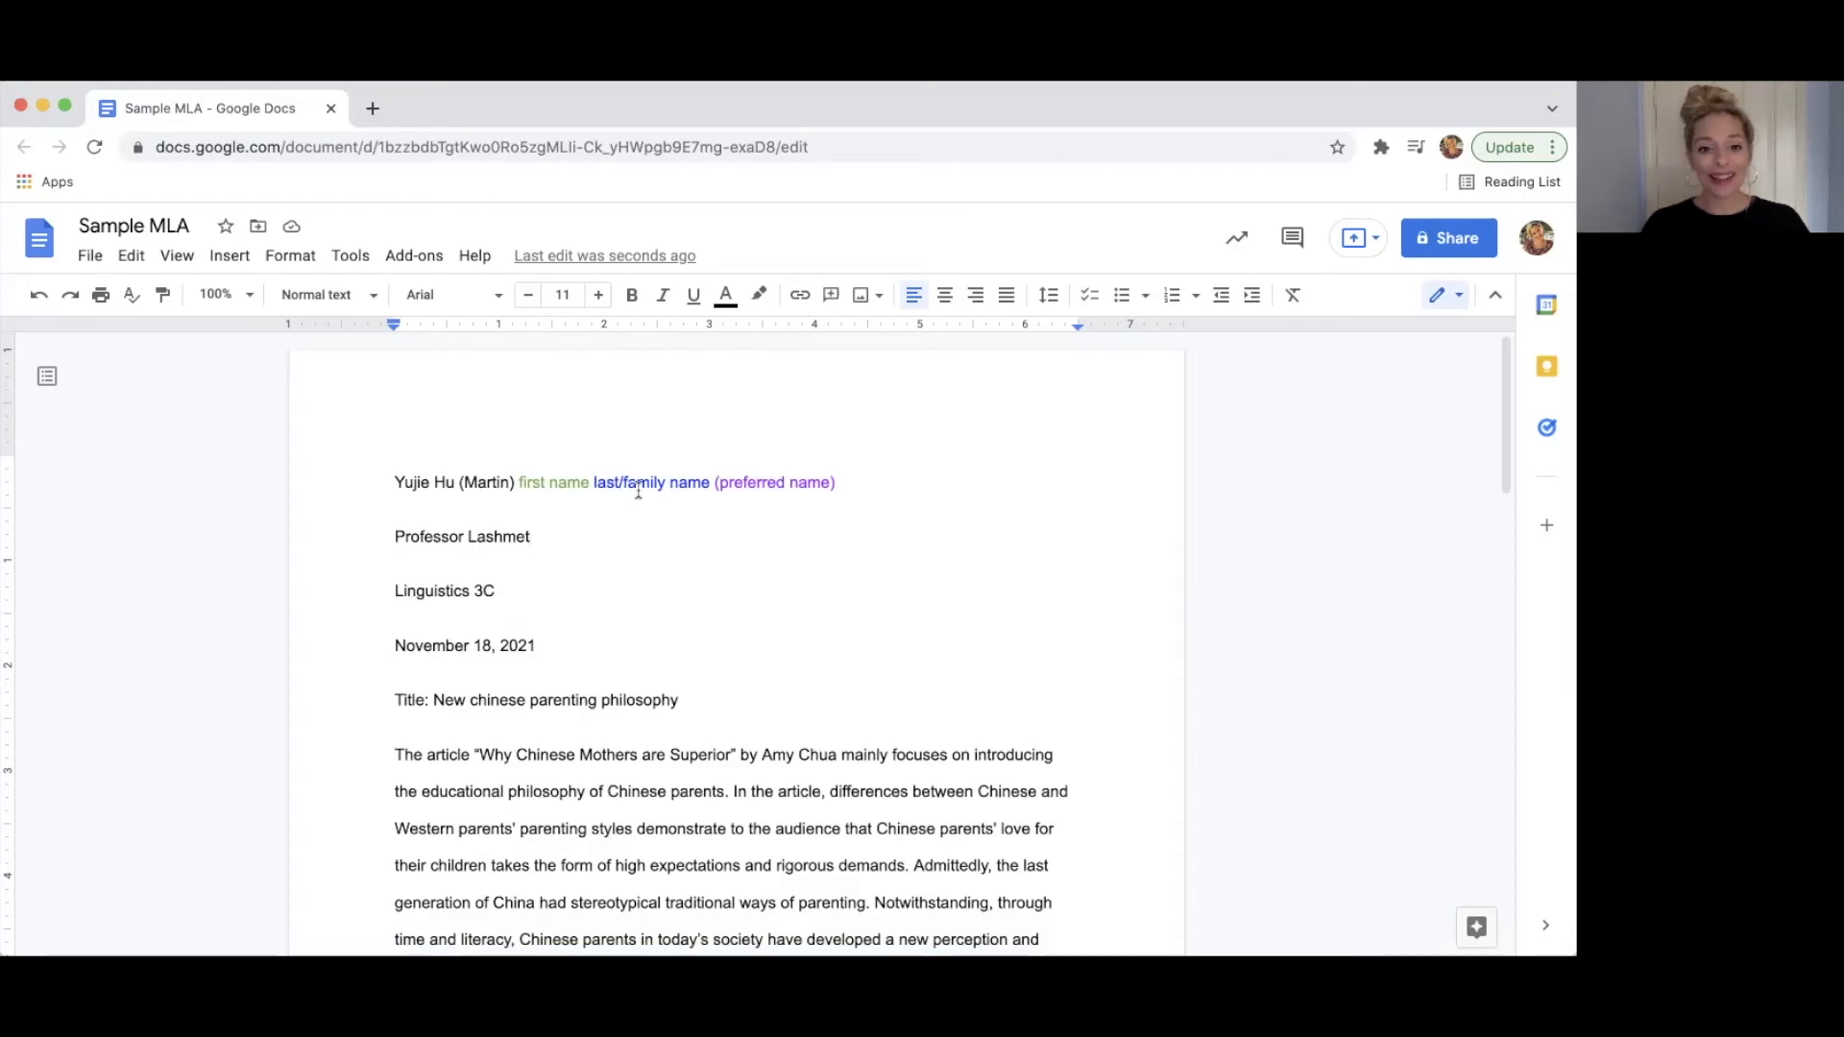
{"action": "left_click_drag", "start_coordinate": [516, 485], "coordinate": [457, 486]}
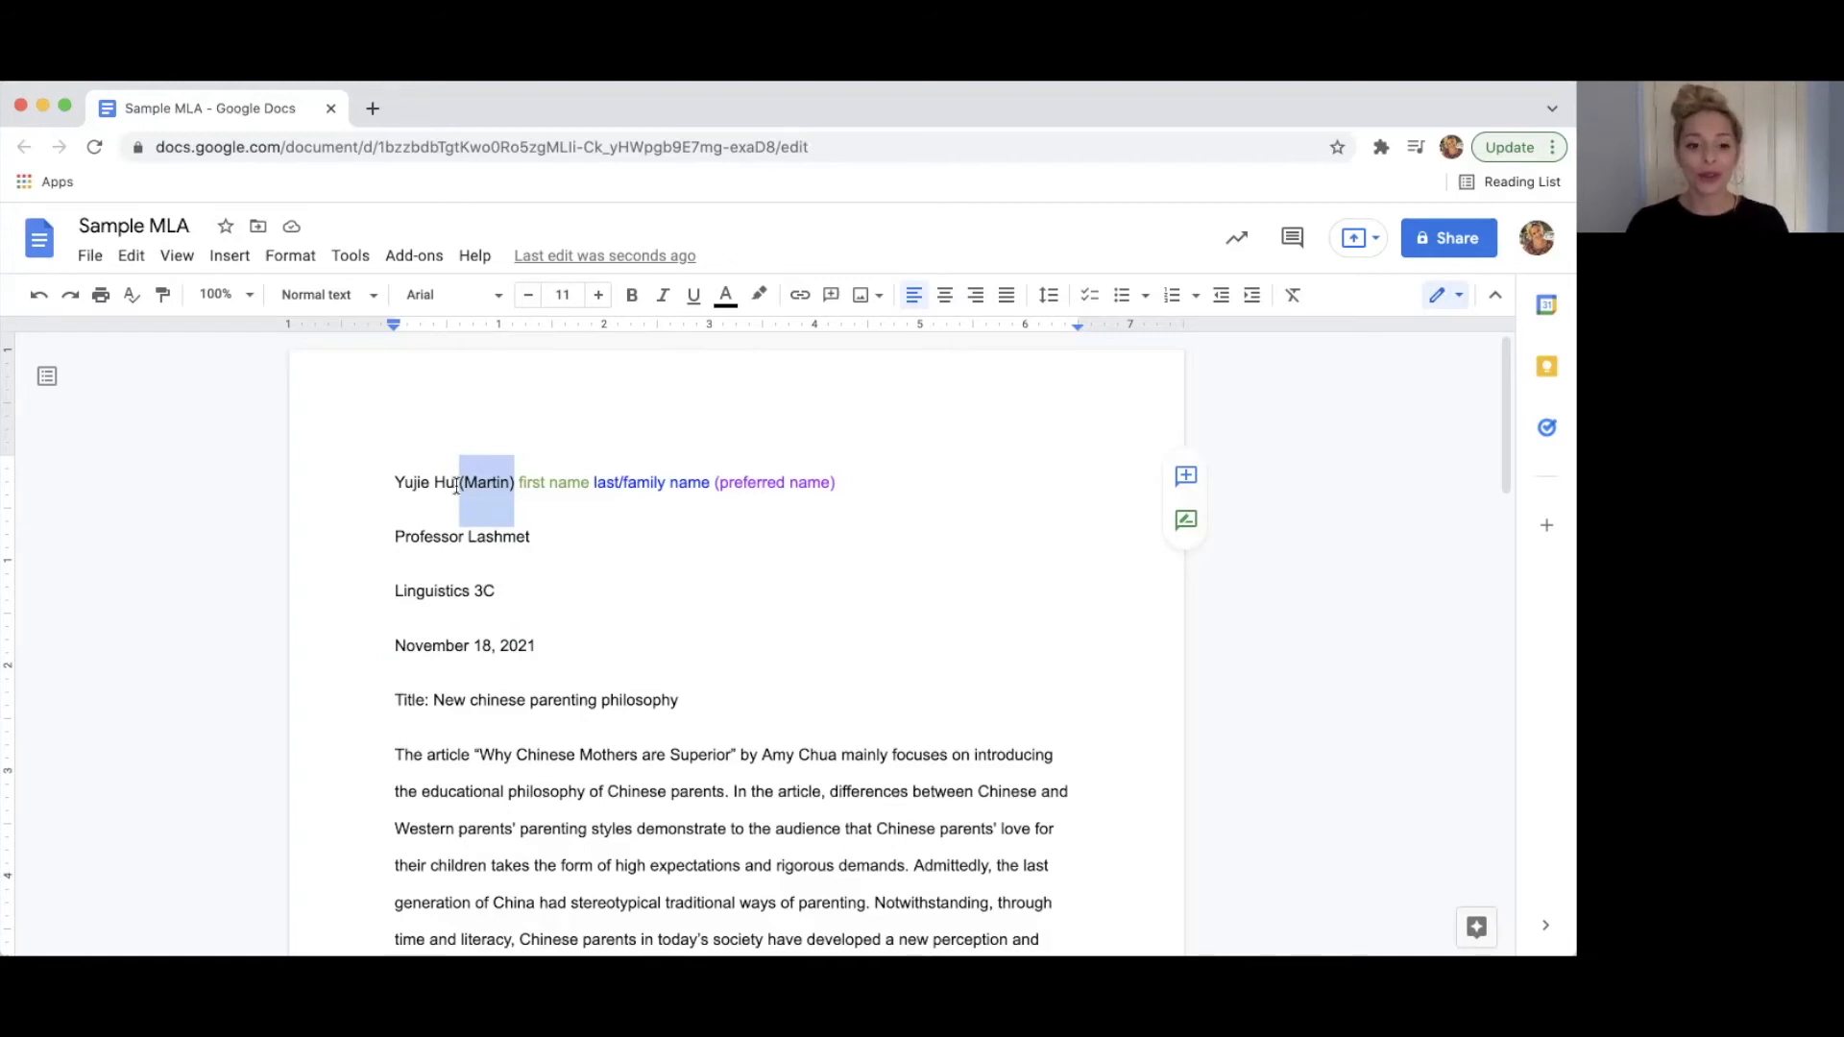
{"action": "left_click", "coordinate": [386, 482]}
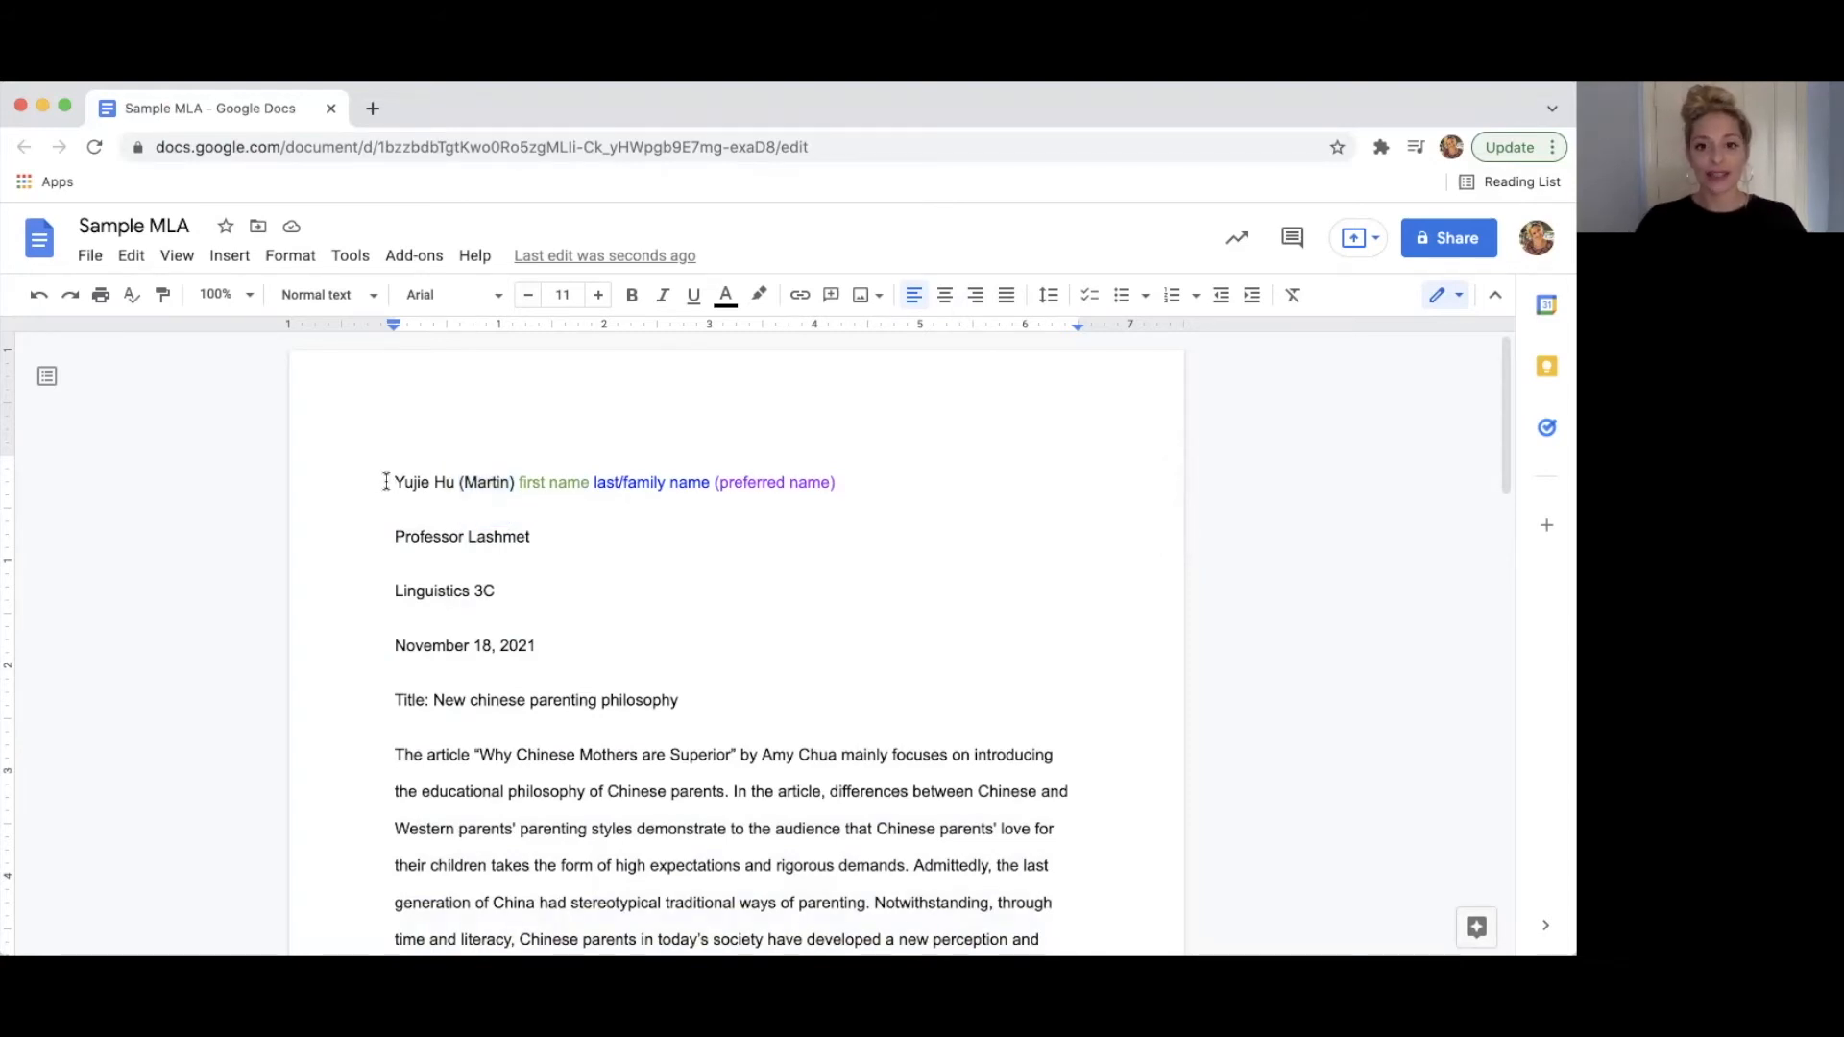
{"action": "left_click_drag", "start_coordinate": [387, 534], "coordinate": [559, 543]}
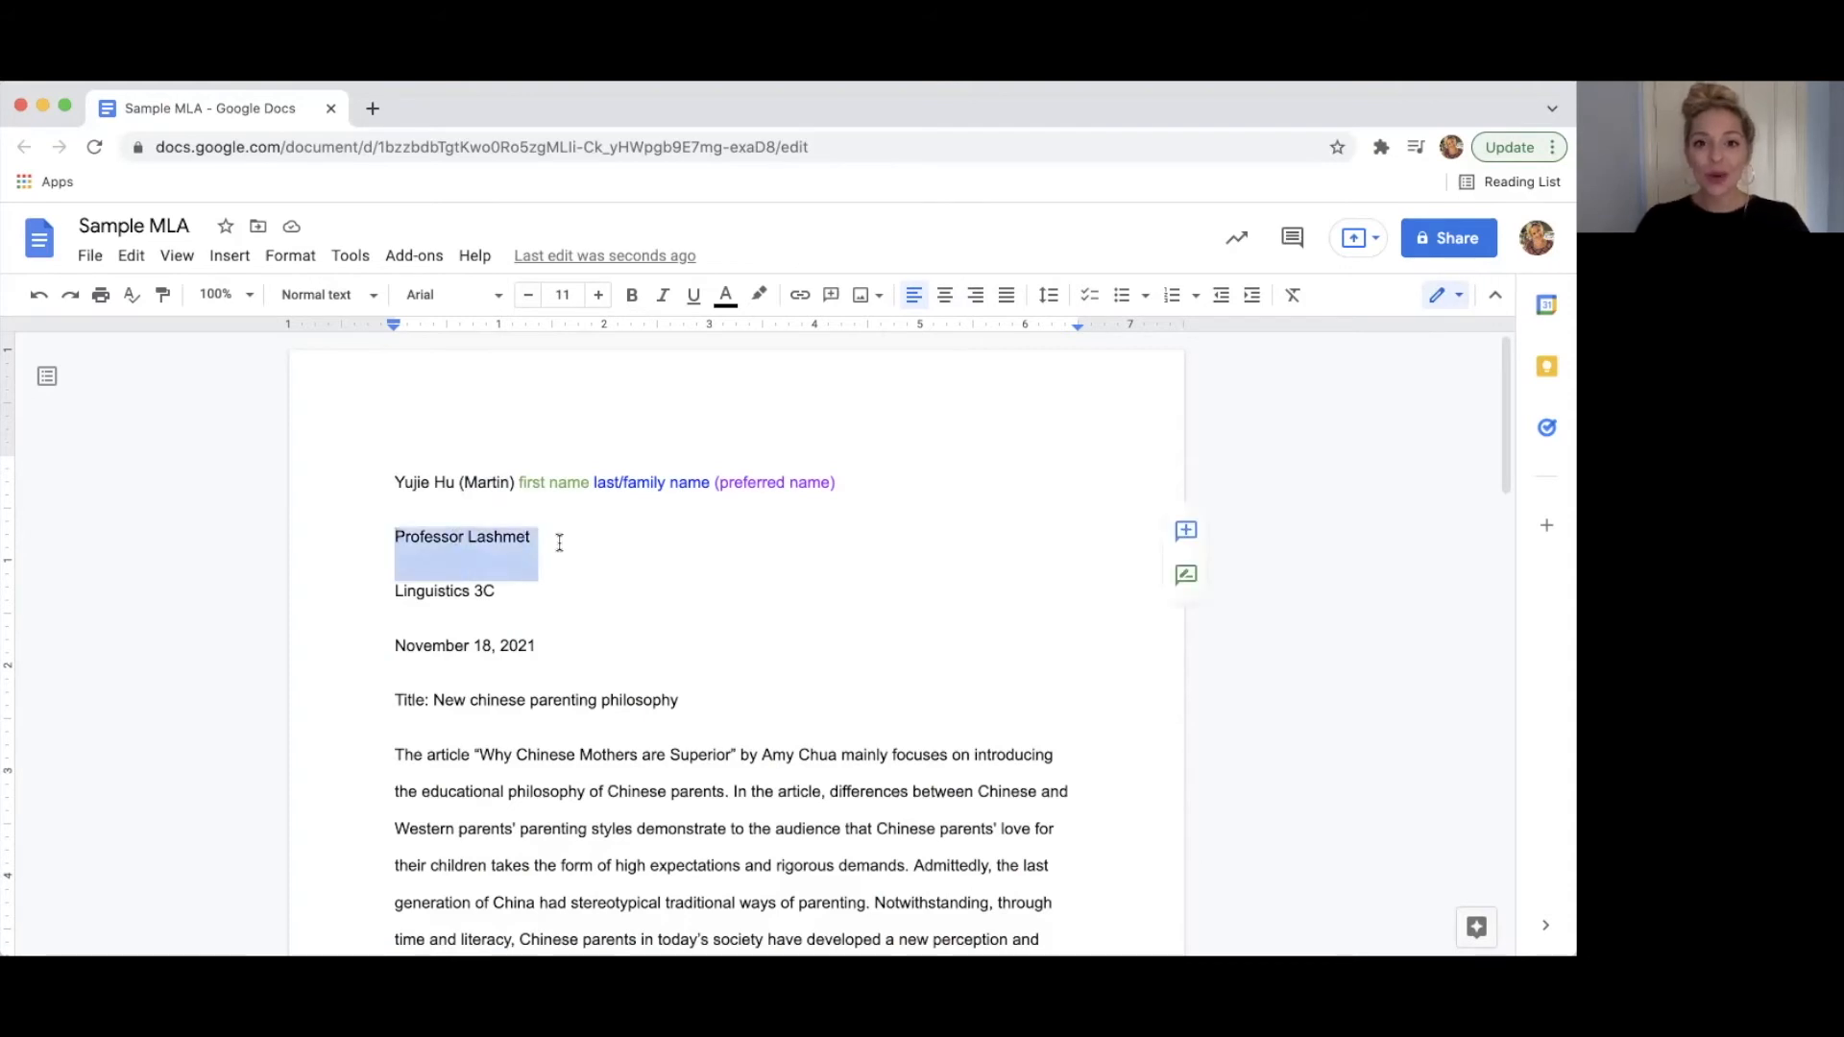
{"action": "left_click", "coordinate": [559, 543]}
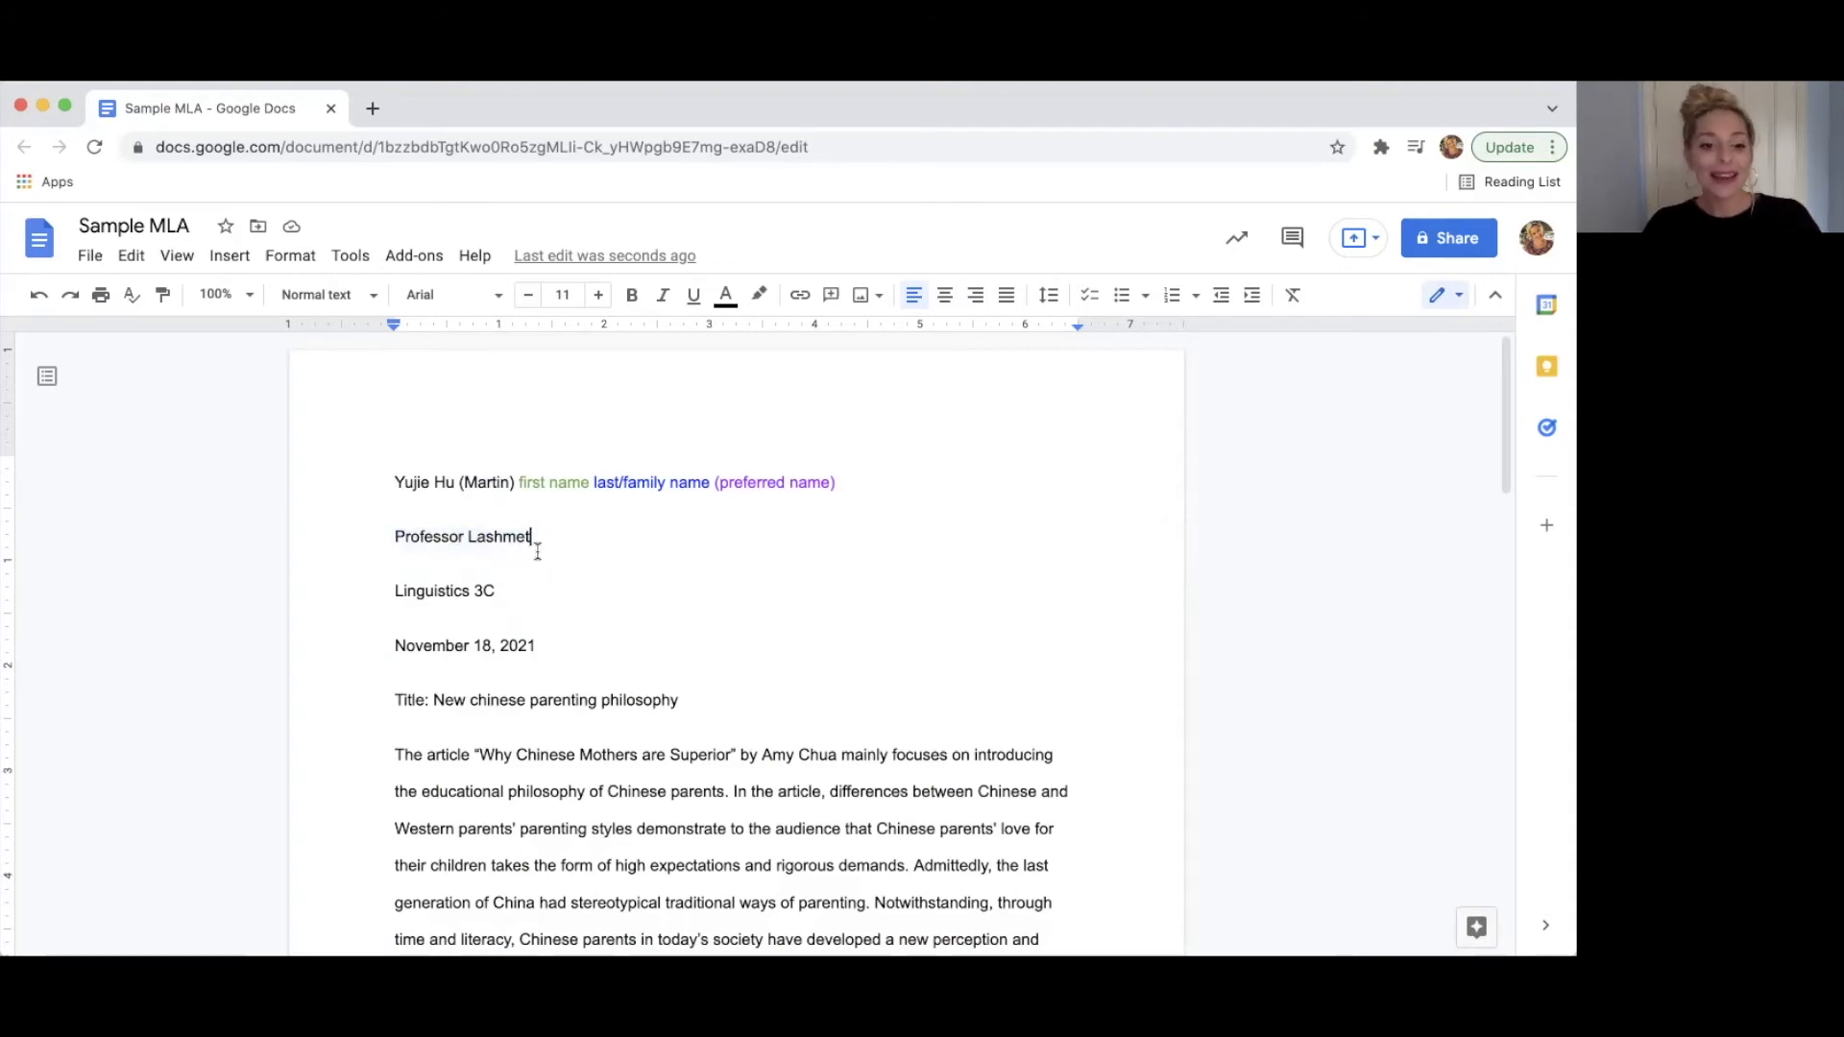
Add the class time "(M/W 12:00-1:50pm)" after the course name Linguistics 3C in the heading.
{"action": "left_click_drag", "start_coordinate": [388, 587], "coordinate": [537, 593]}
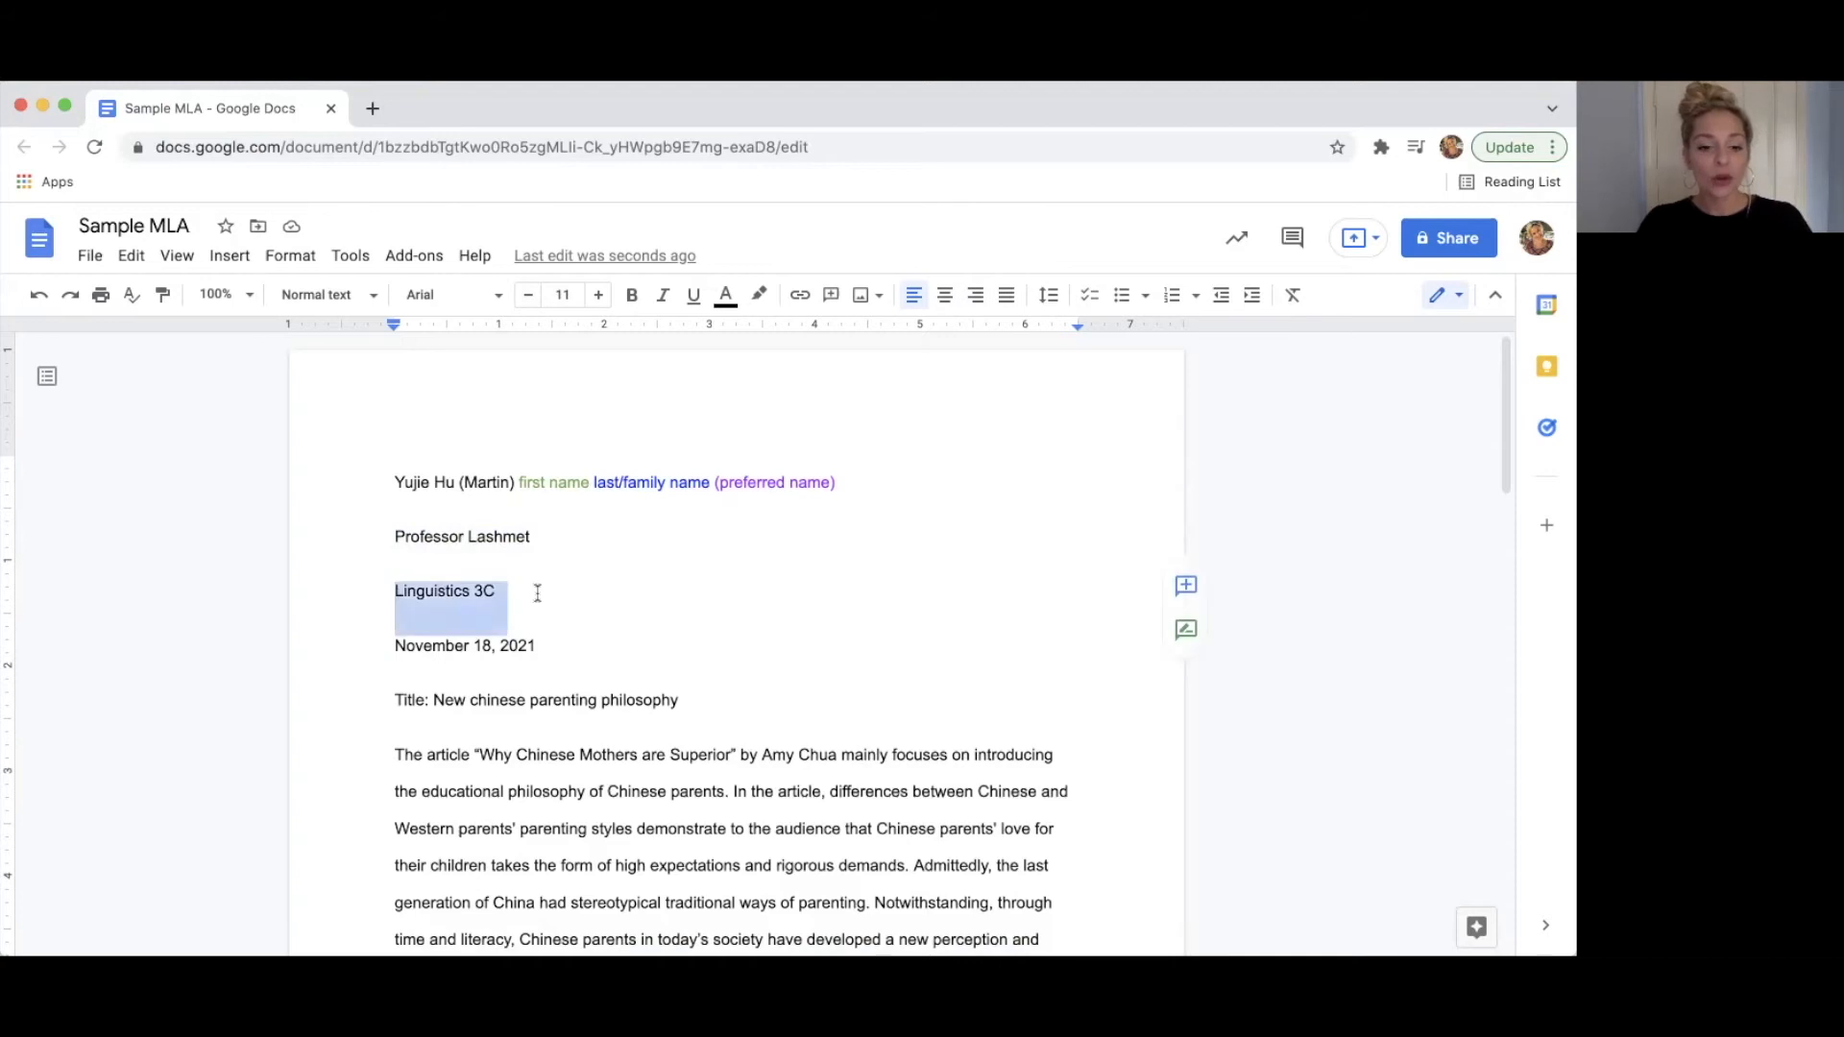
{"action": "left_click", "coordinate": [538, 594]}
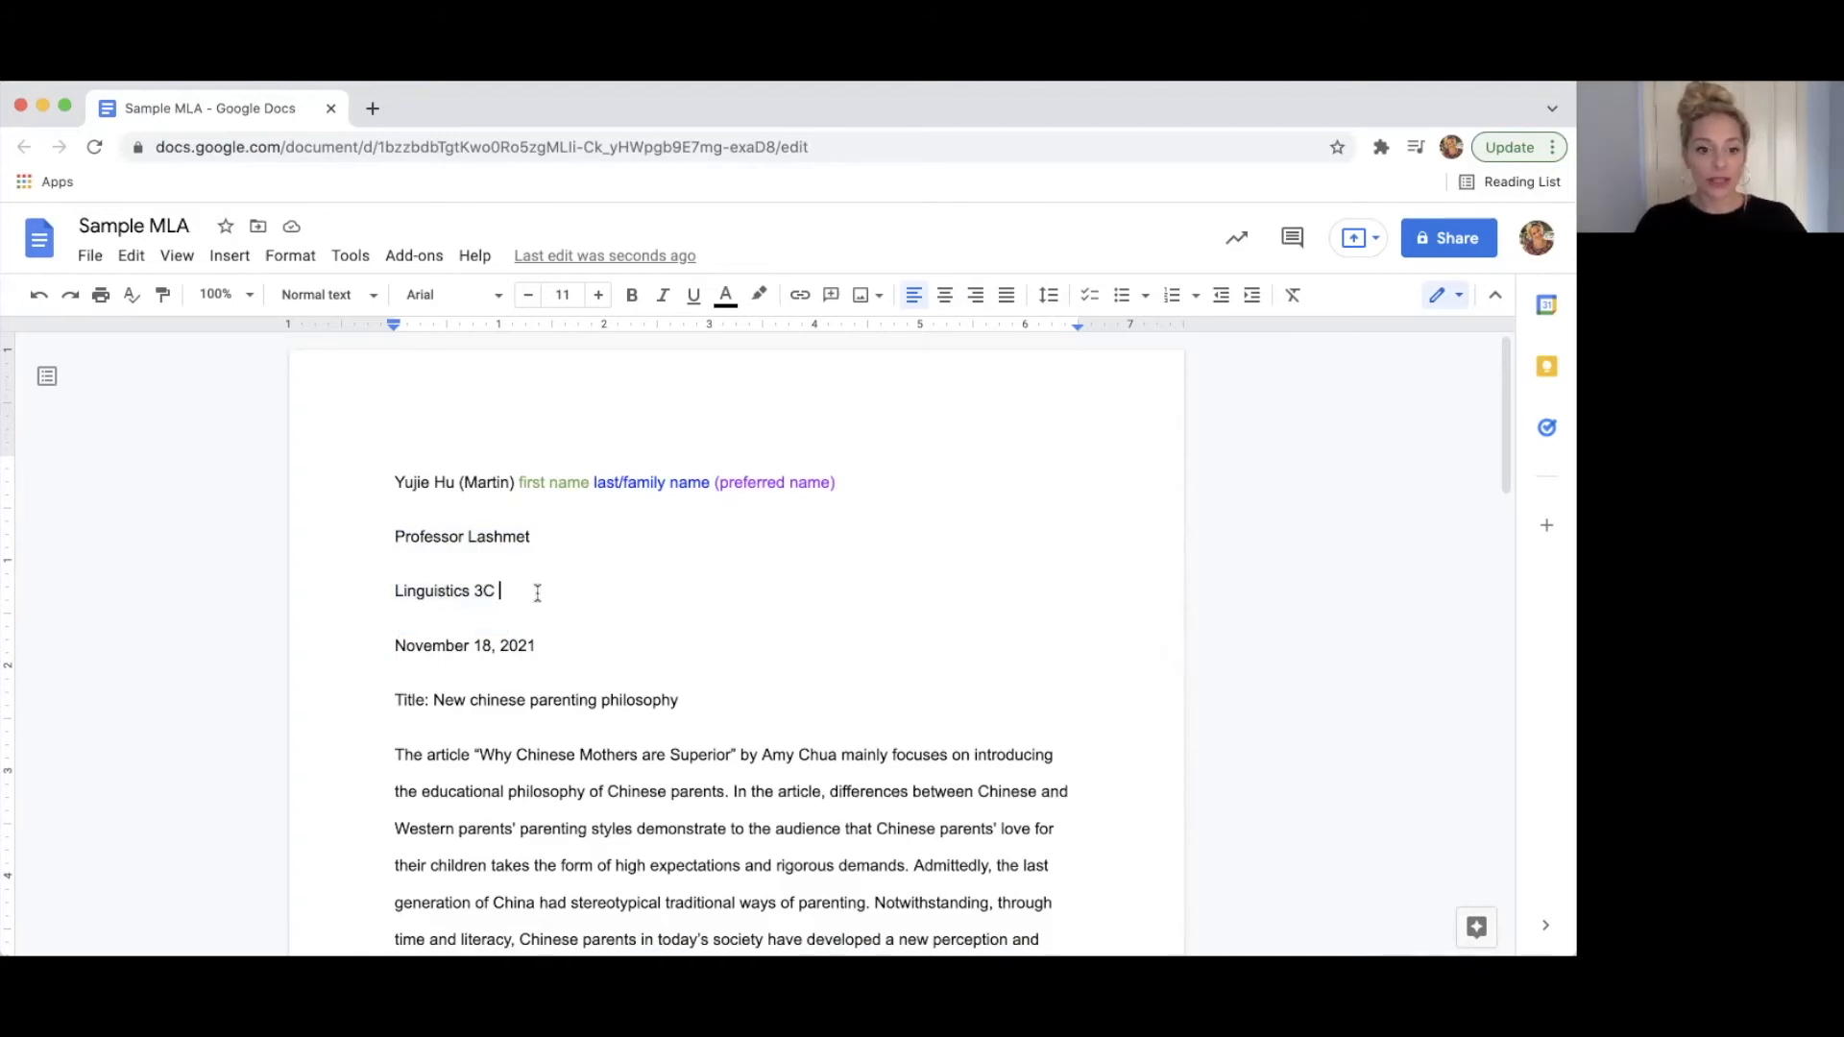
{"action": "type", "text": "(M/W 12:00-1:50pm)"}
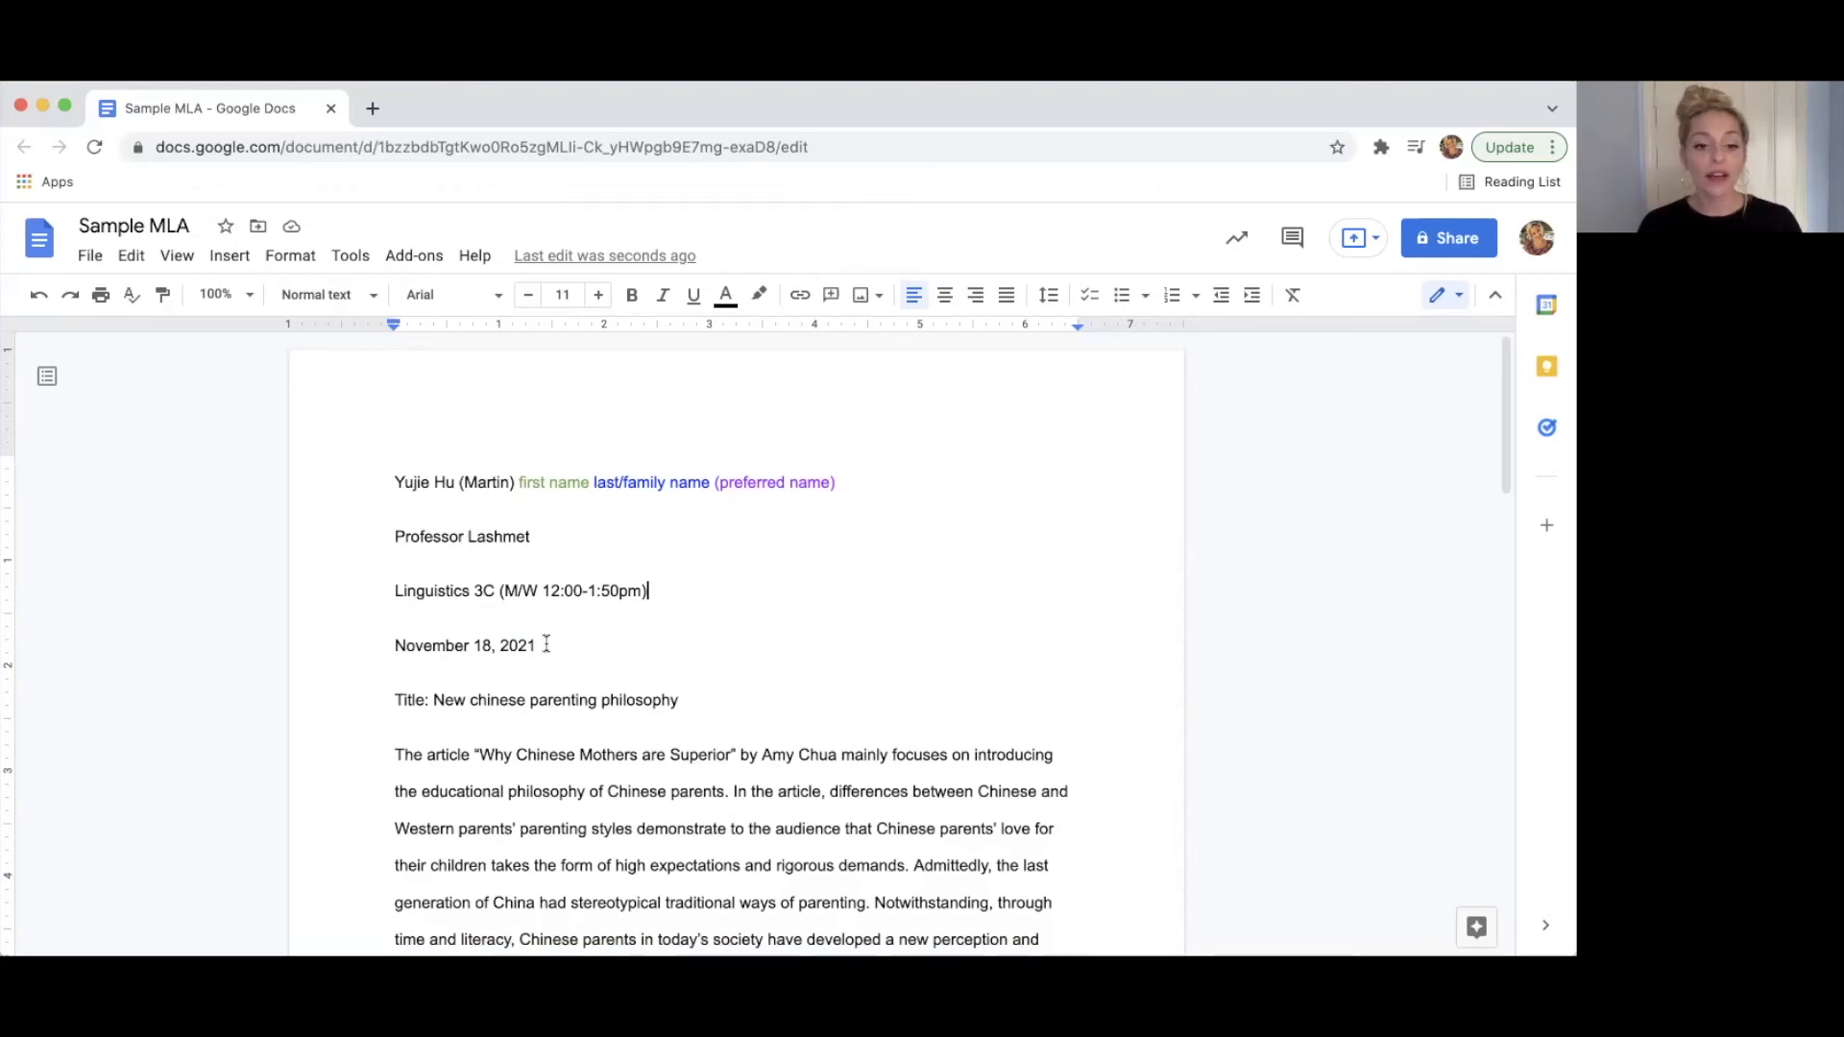
Rewrite the heading's date in day-month-year order without a comma, as "18 November 2021".
{"action": "left_click", "coordinate": [502, 650]}
{"action": "key", "text": "BackSpace"}
{"action": "key", "text": "BackSpace"}
{"action": "key", "text": "BackSpace"}
{"action": "key", "text": "BackSpace"}
{"action": "left_click", "coordinate": [395, 649]}
{"action": "type", "text": "18"}
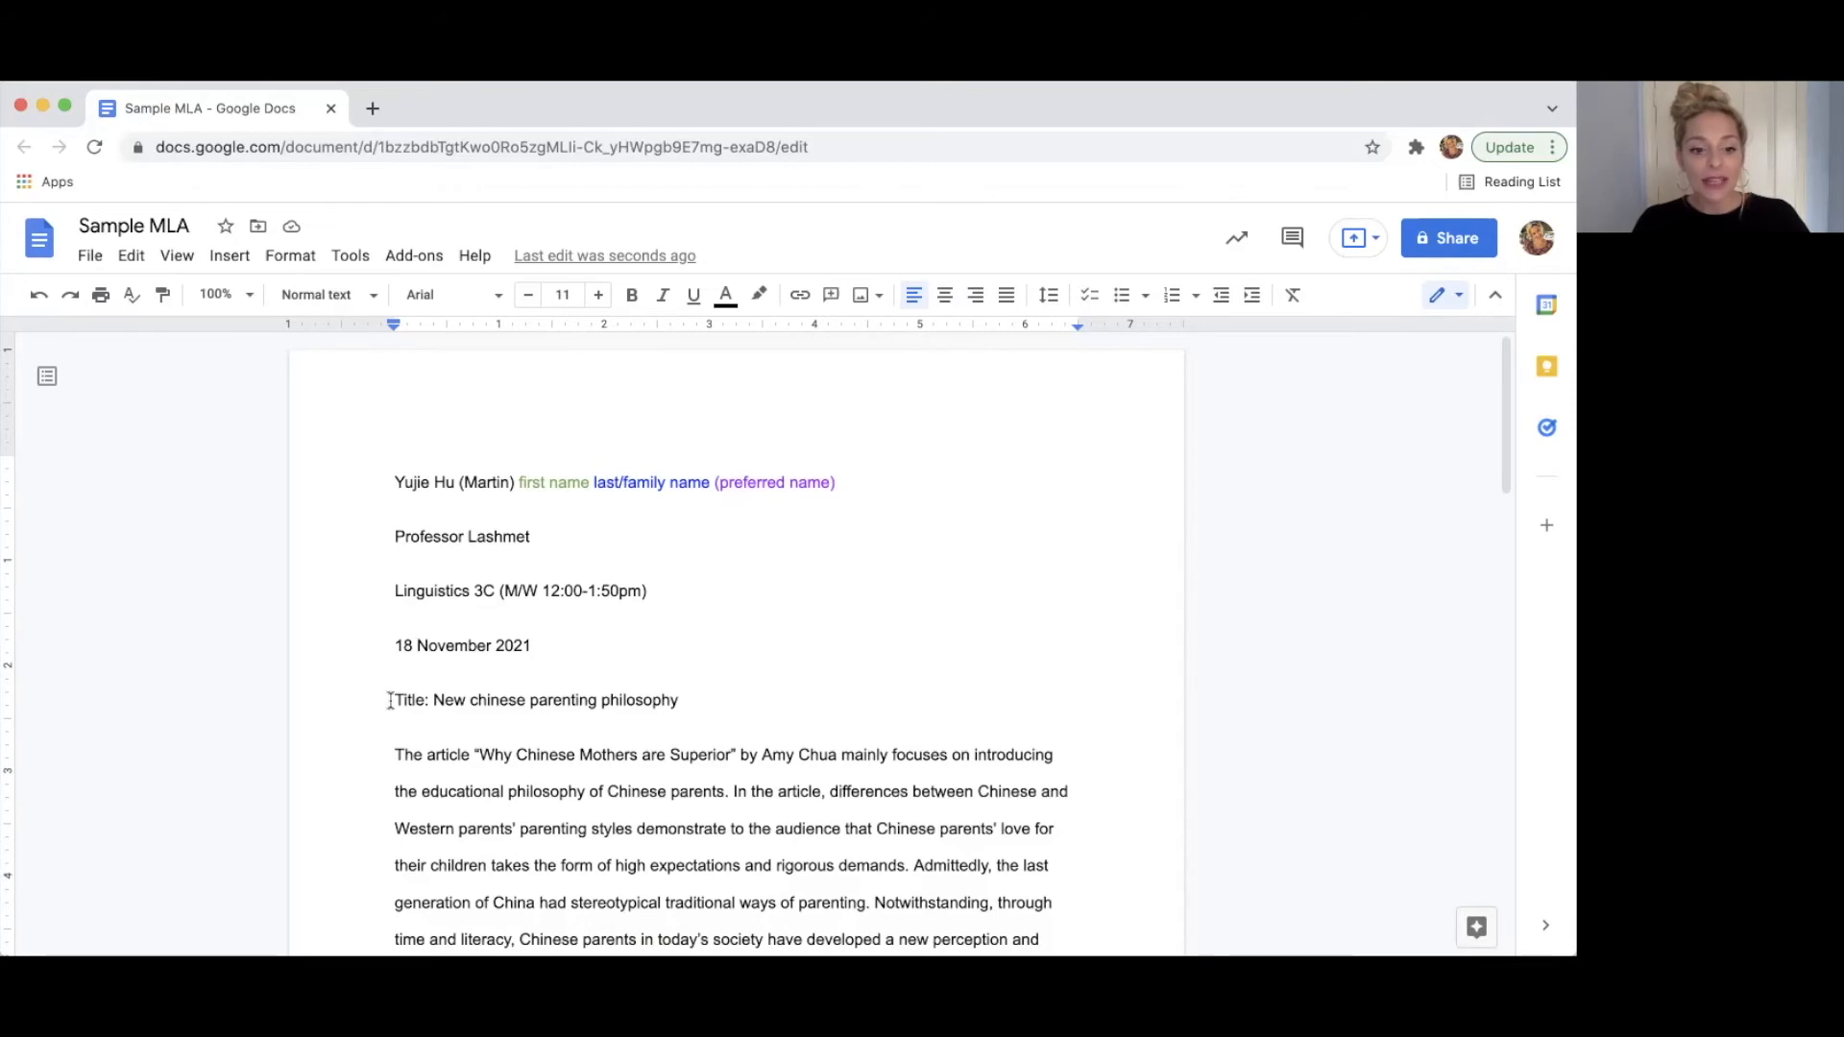
Delete the "Title:" label in front of the essay title and center the title line.
{"action": "left_click_drag", "start_coordinate": [435, 700], "coordinate": [386, 703]}
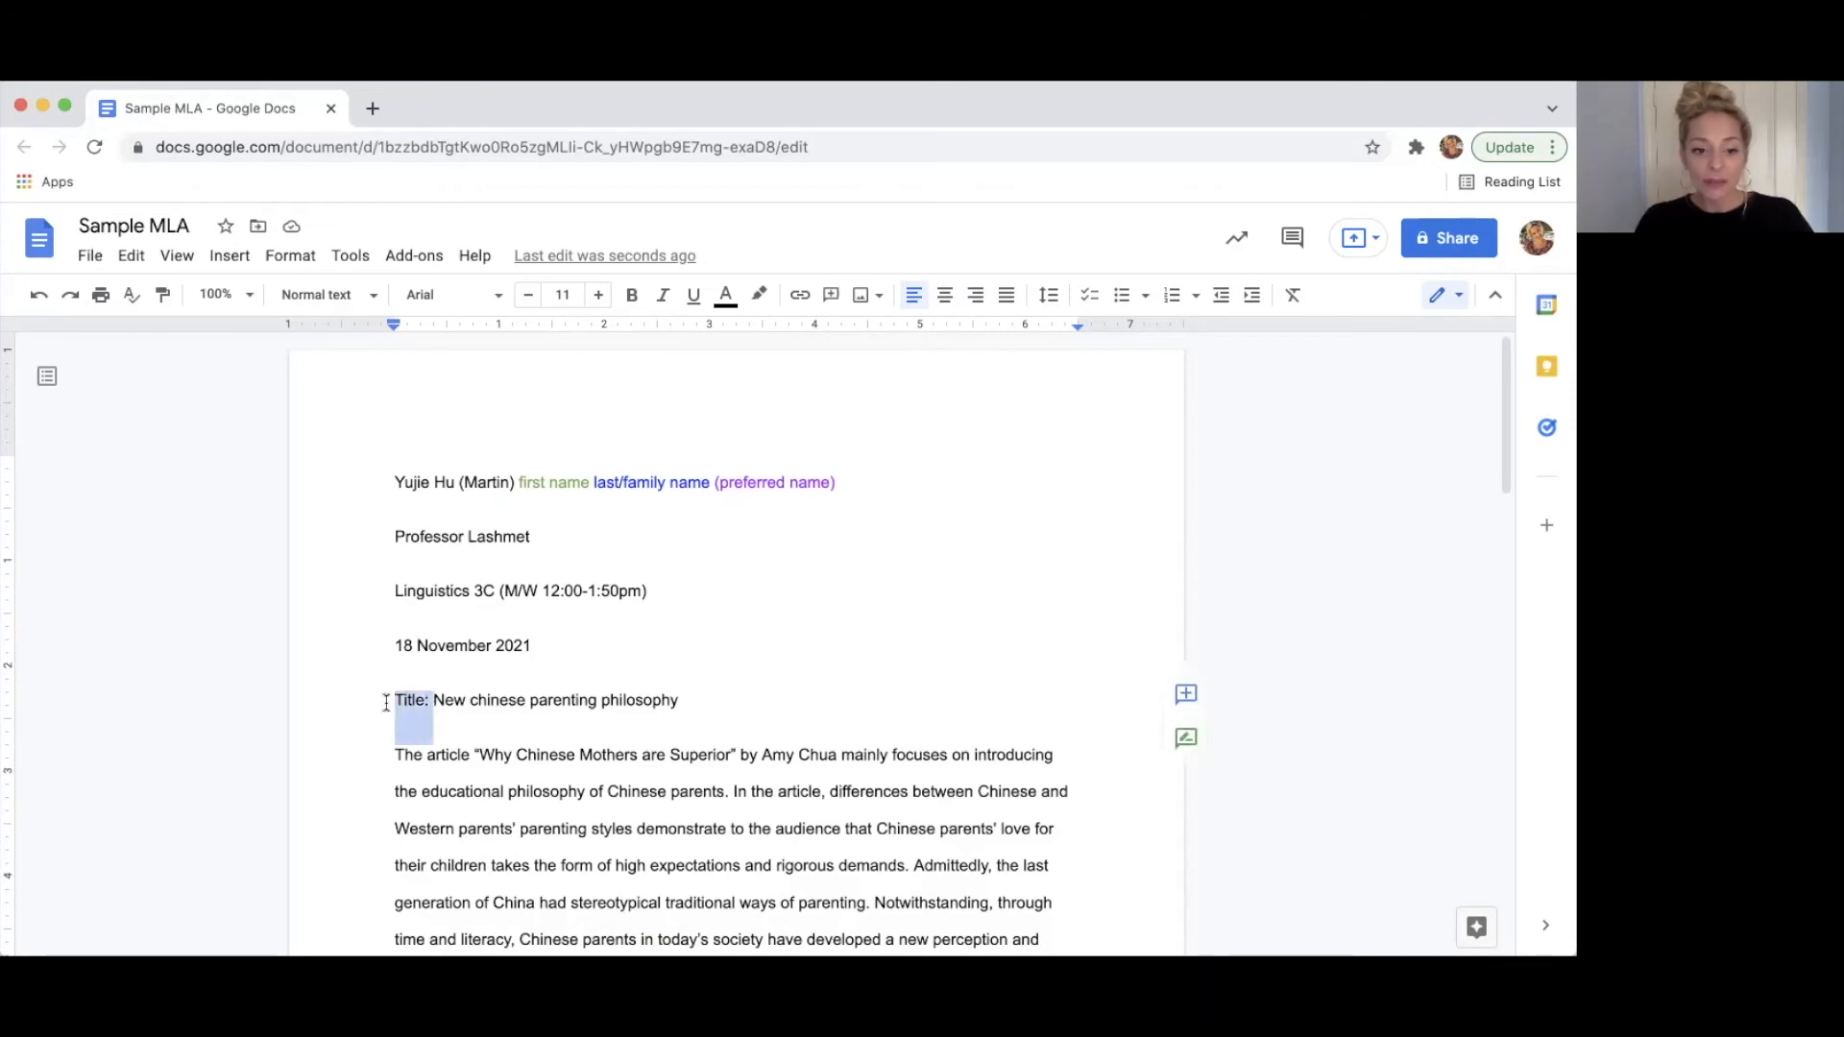
{"action": "key", "text": "BackSpace"}
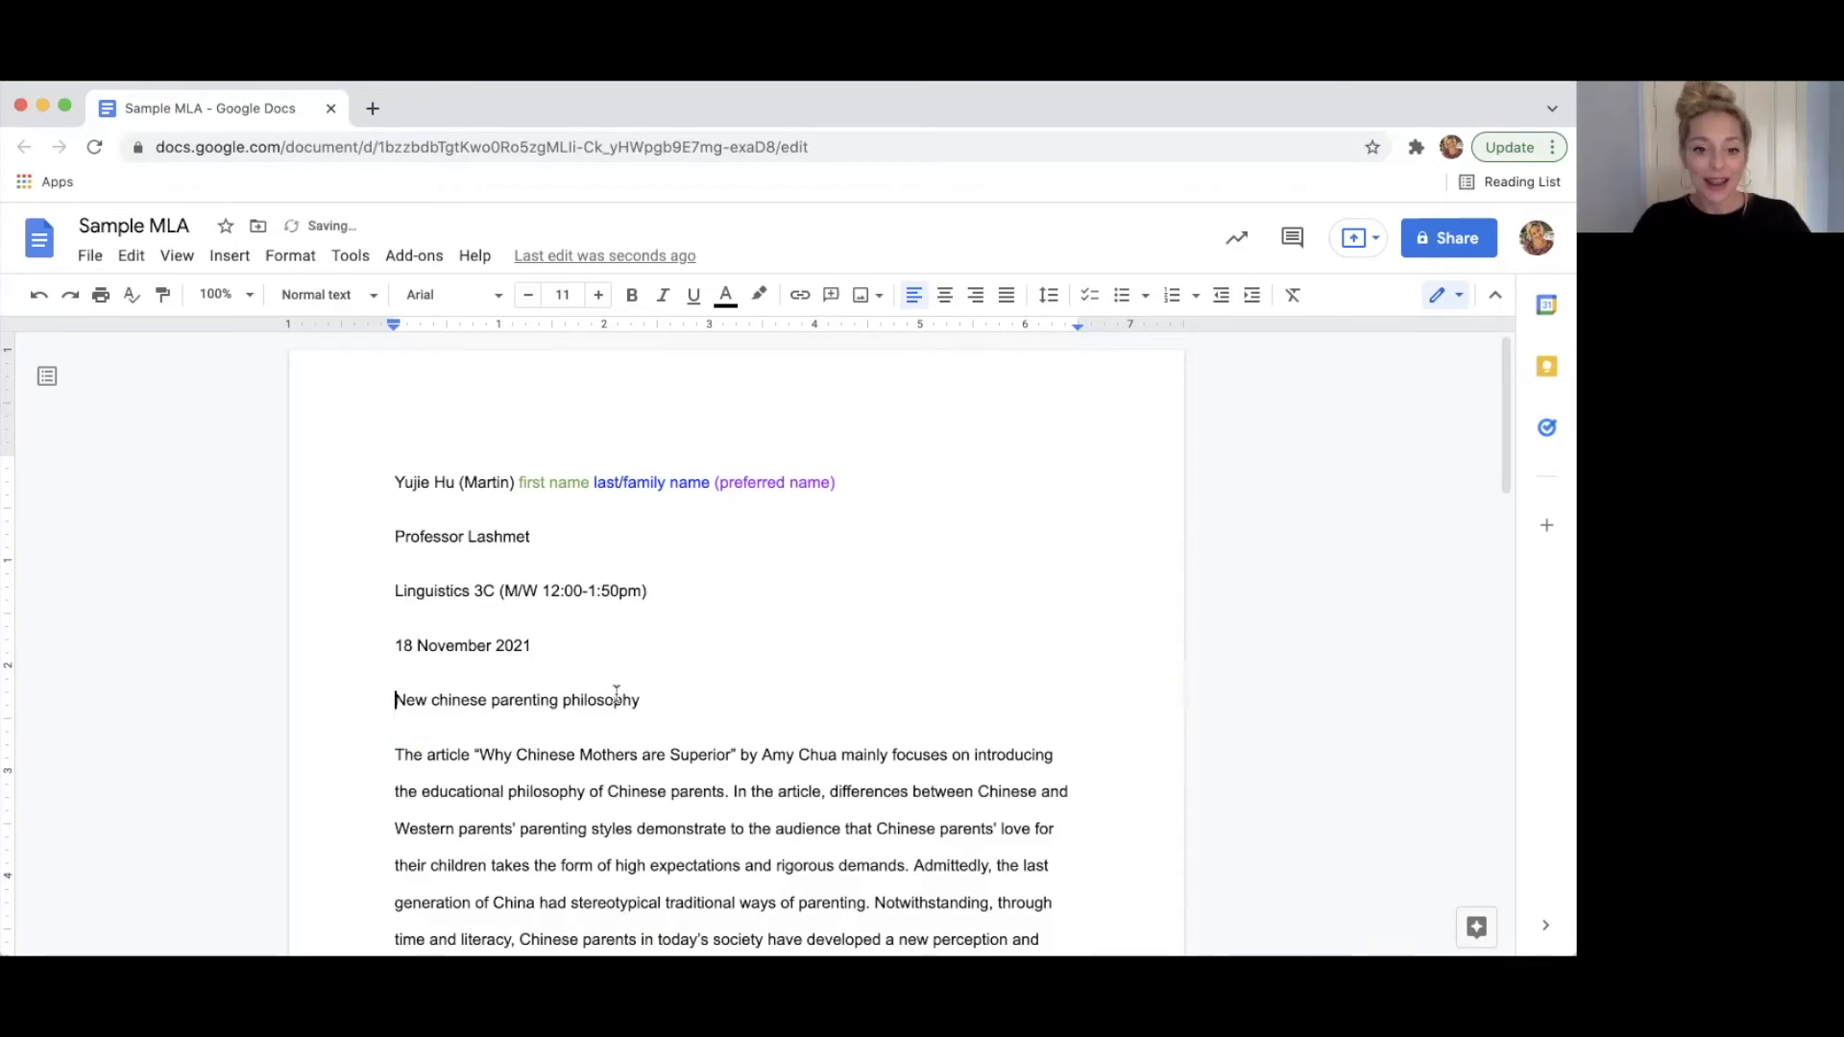
{"action": "left_click_drag", "start_coordinate": [641, 700], "coordinate": [375, 699]}
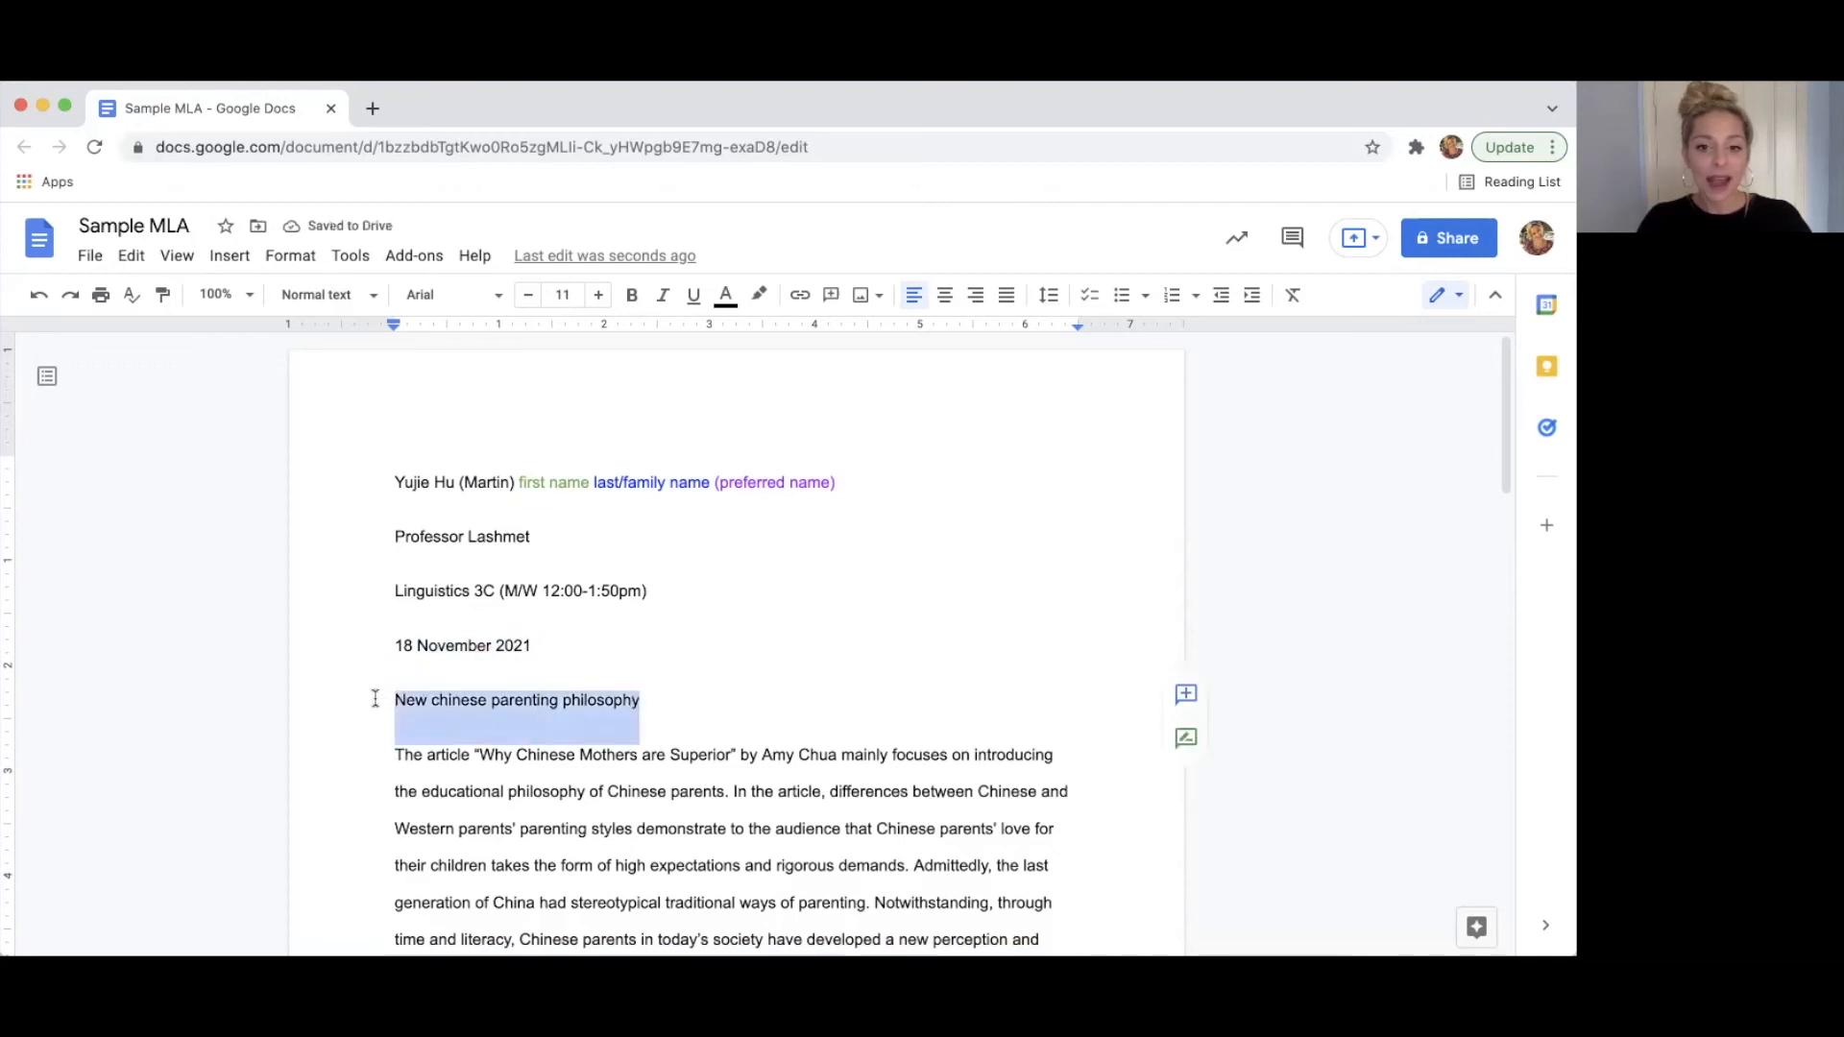
{"action": "left_click", "coordinate": [946, 298]}
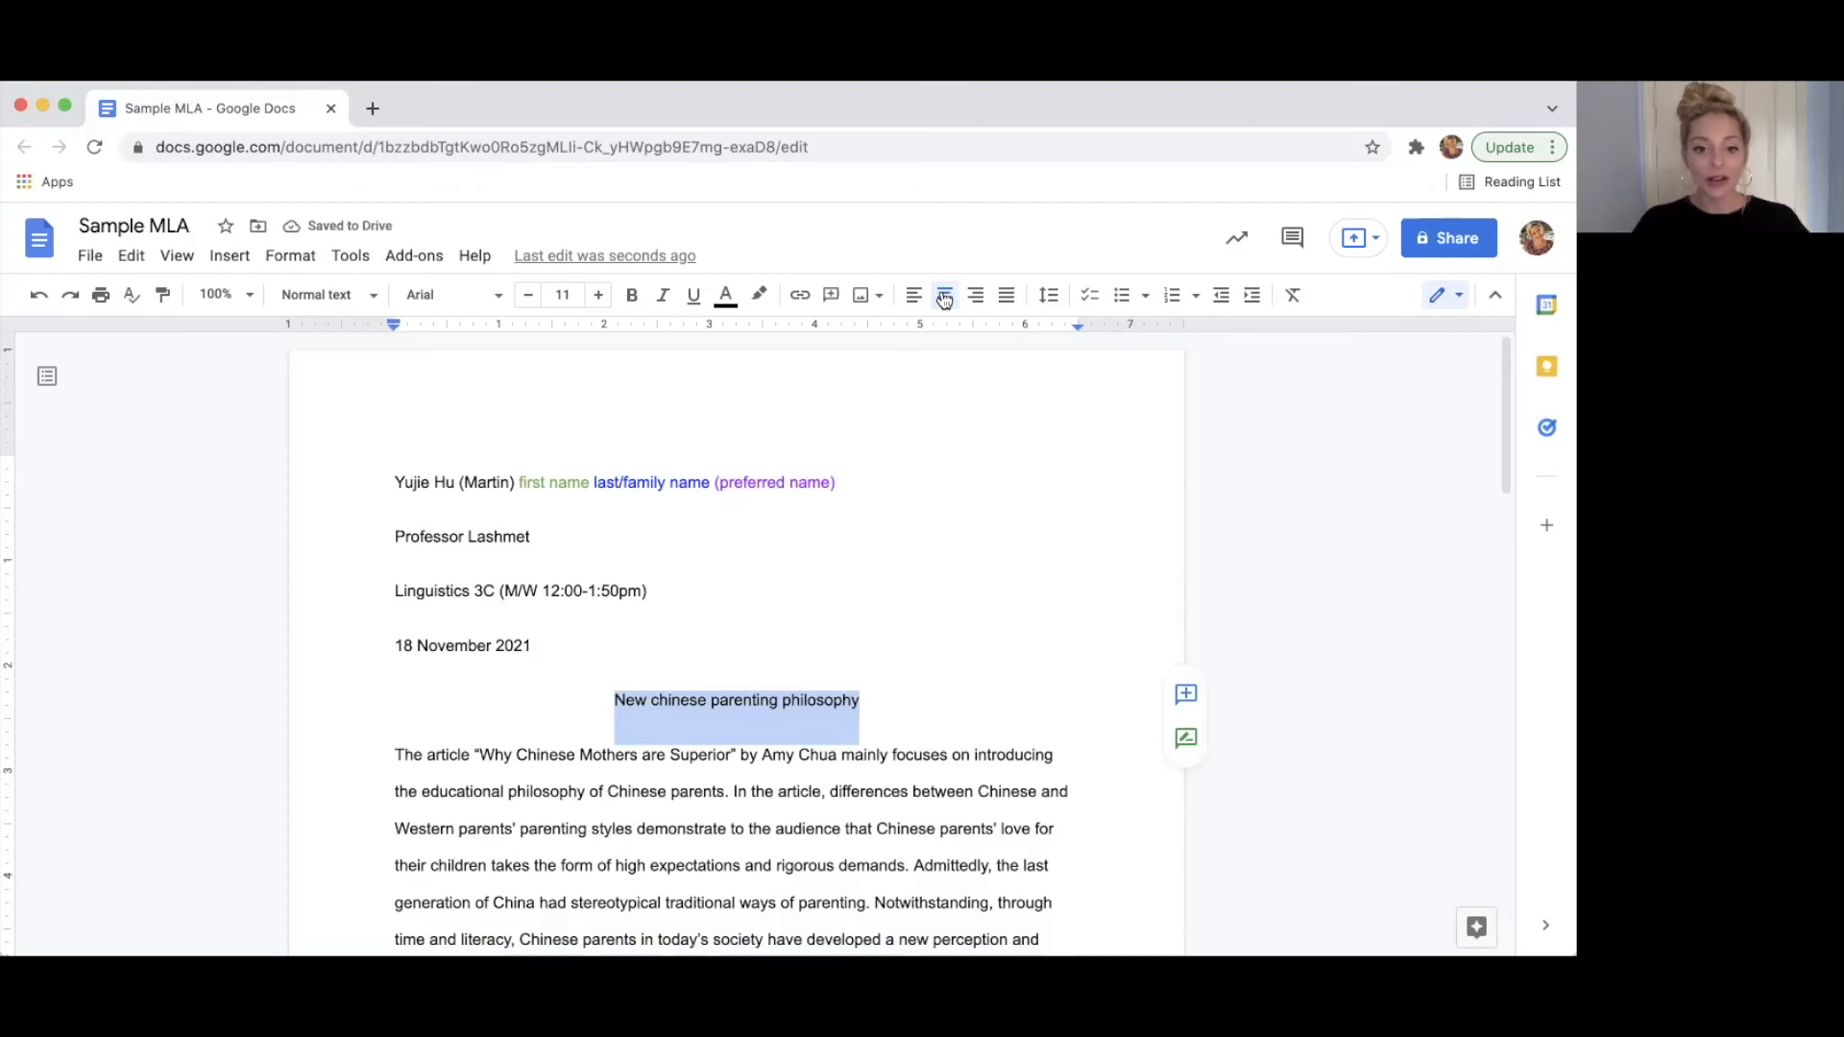
Capitalize the remaining lowercase words of the essay title so it reads "New Chinese Parenting Philosophy".
{"action": "left_click", "coordinate": [660, 700]}
{"action": "key", "text": "BackSpace"}
{"action": "type", "text": "C"}
{"action": "left_click", "coordinate": [717, 700]}
{"action": "key", "text": "Delete"}
{"action": "type", "text": "P"}
{"action": "left_click", "coordinate": [786, 700]}
{"action": "key", "text": "Delete"}
{"action": "type", "text": "P"}
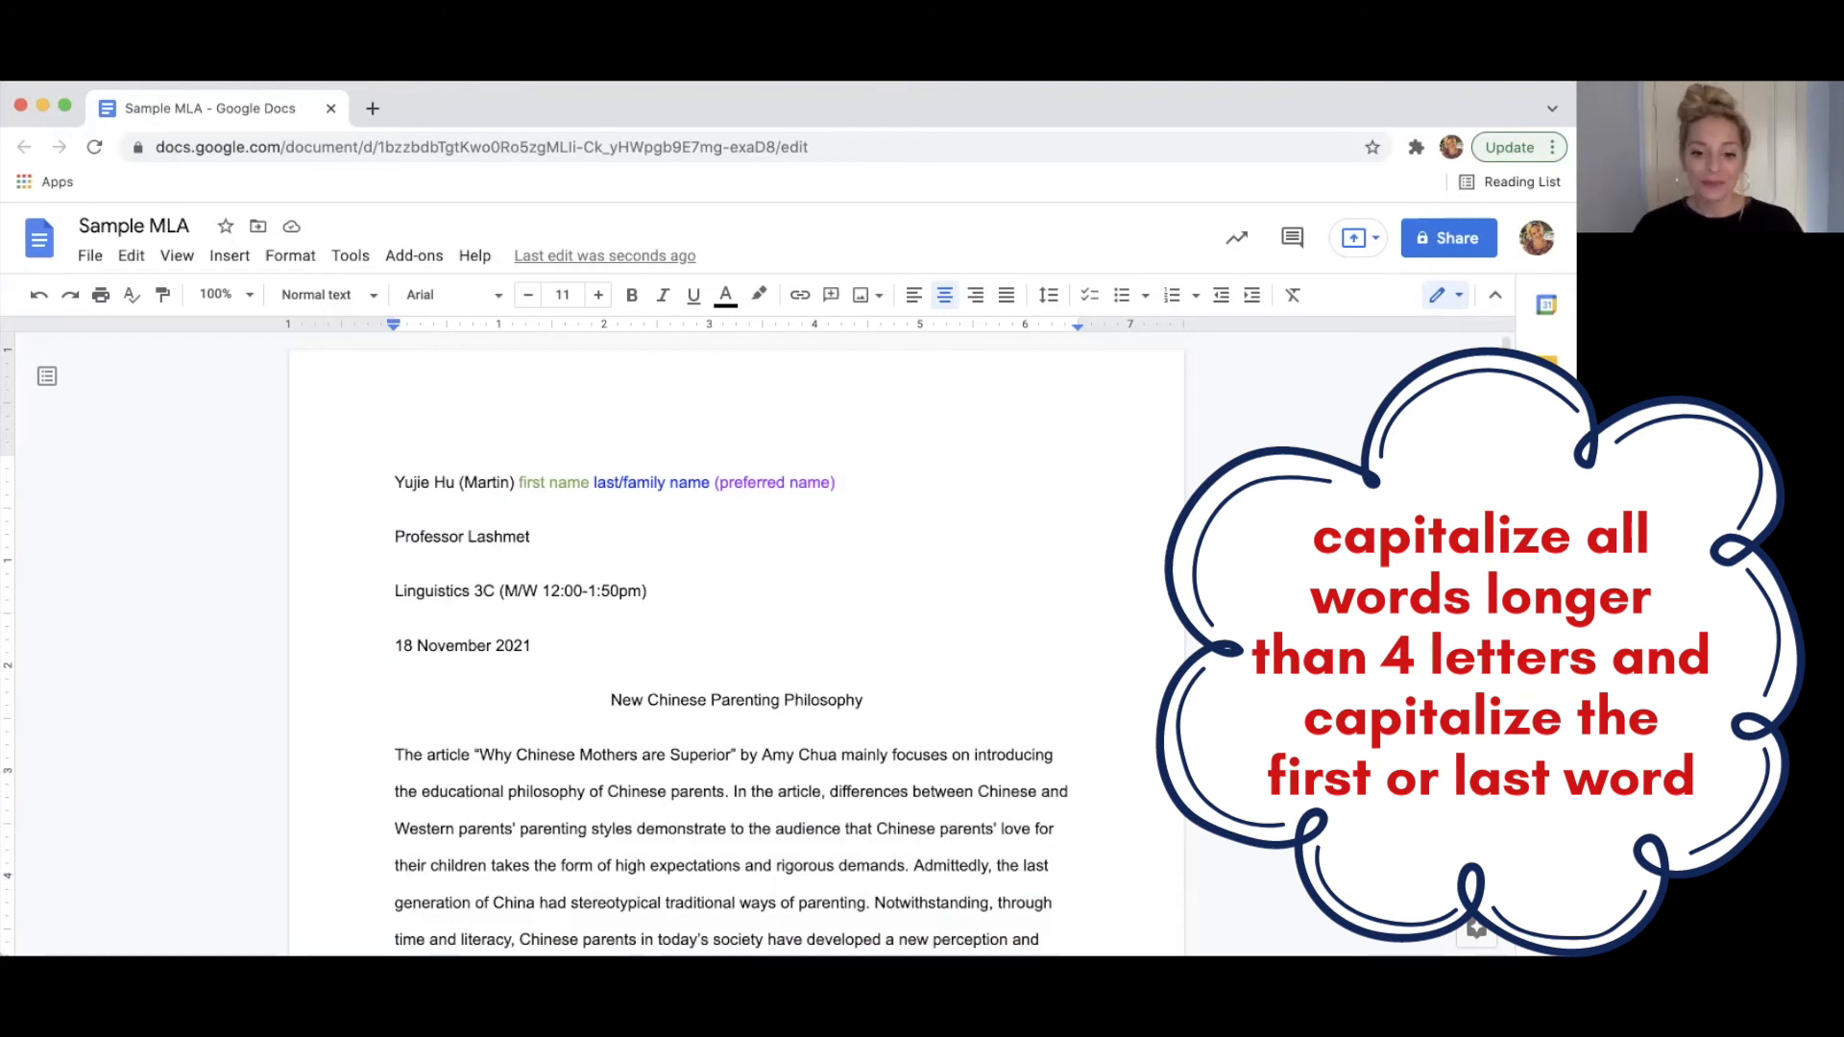
Indent the first line of the opening body paragraph, which starts with "The article", by one tab.
{"action": "scroll", "coordinate": [689, 602], "scroll_direction": "down", "scroll_amount": 1}
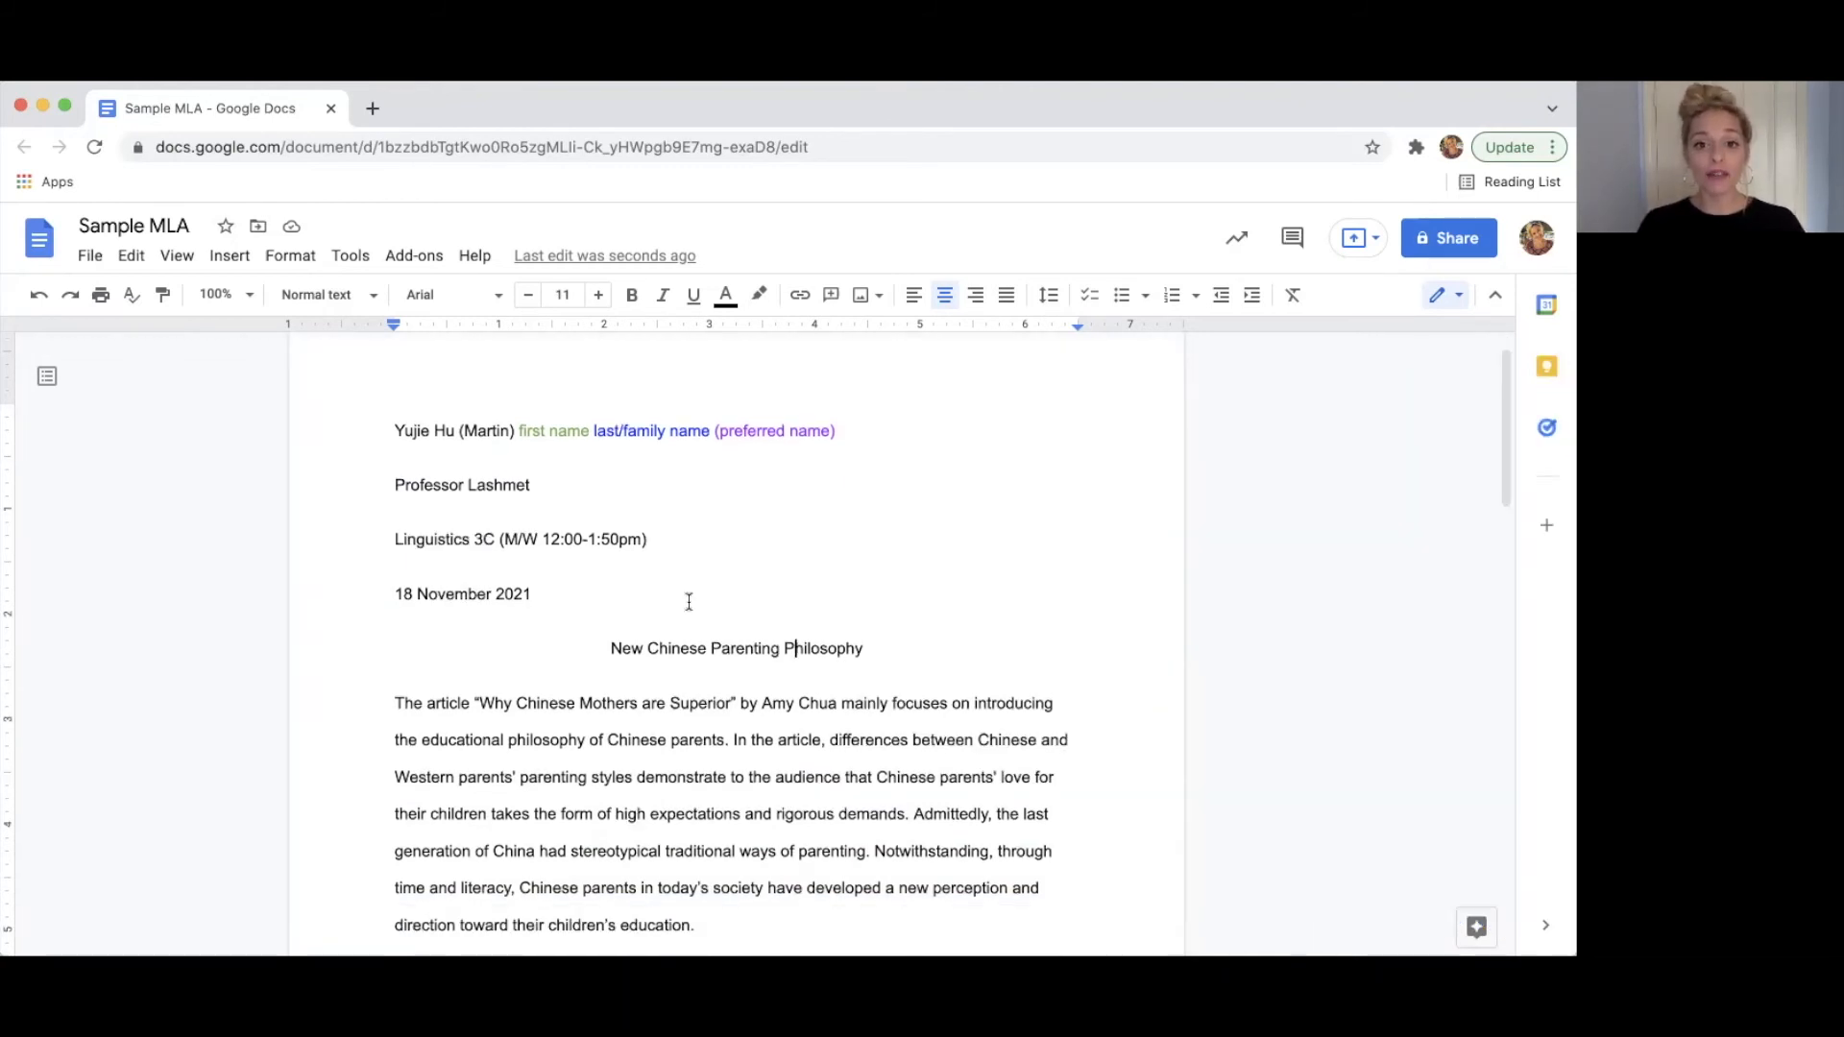
{"action": "left_click", "coordinate": [375, 701]}
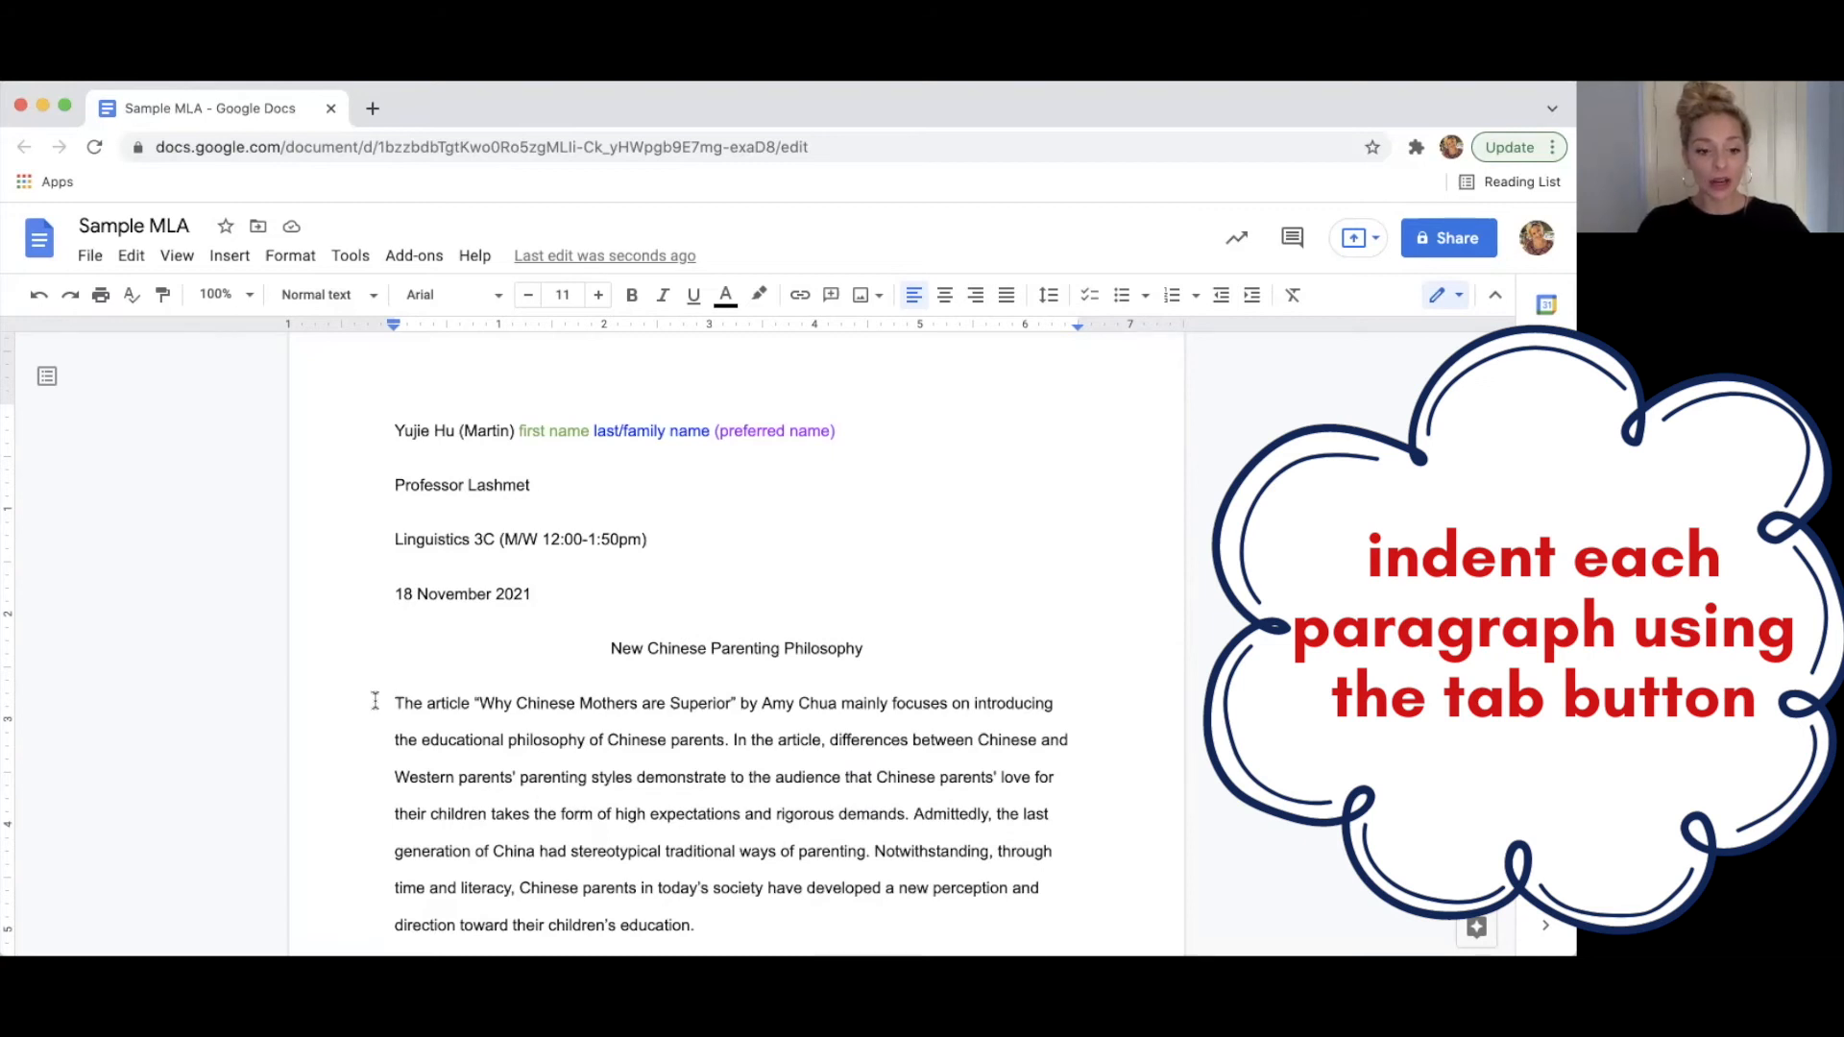
{"action": "key", "text": "Tab"}
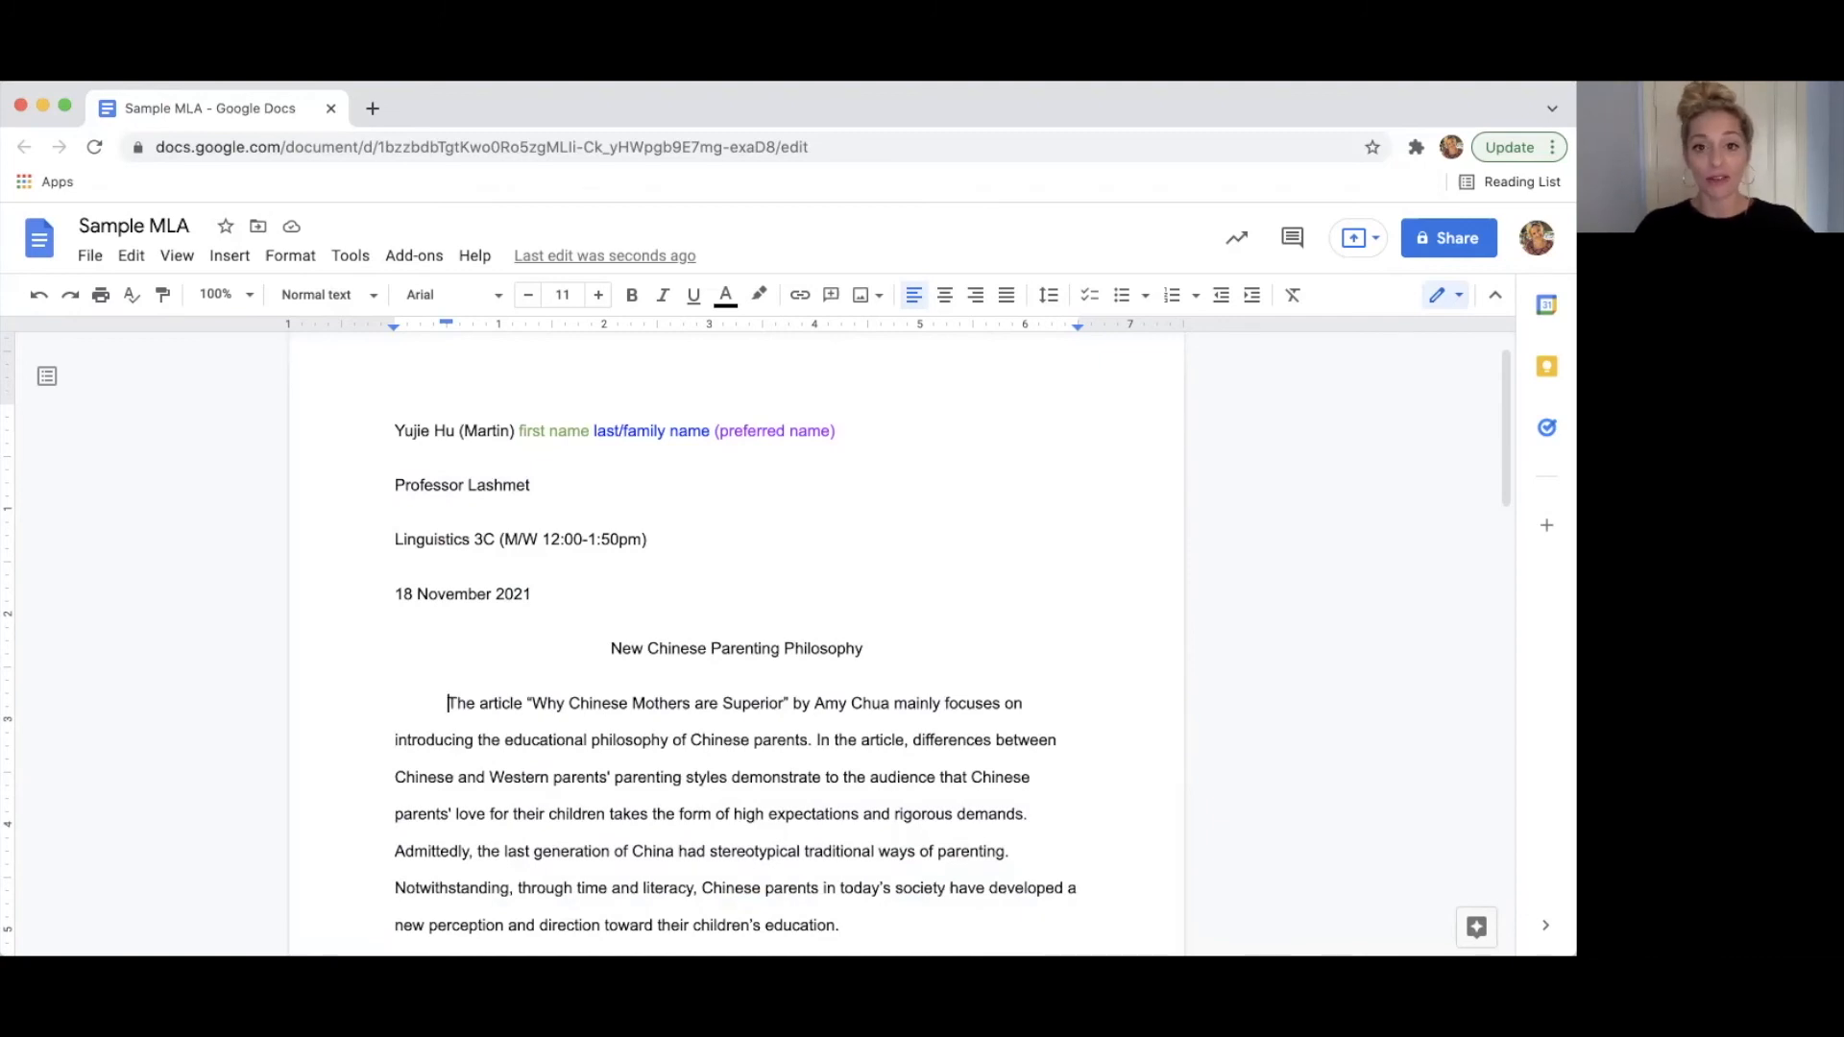
Set the entire document's text to Times New Roman at size 12.
{"action": "key", "text": "super+a"}
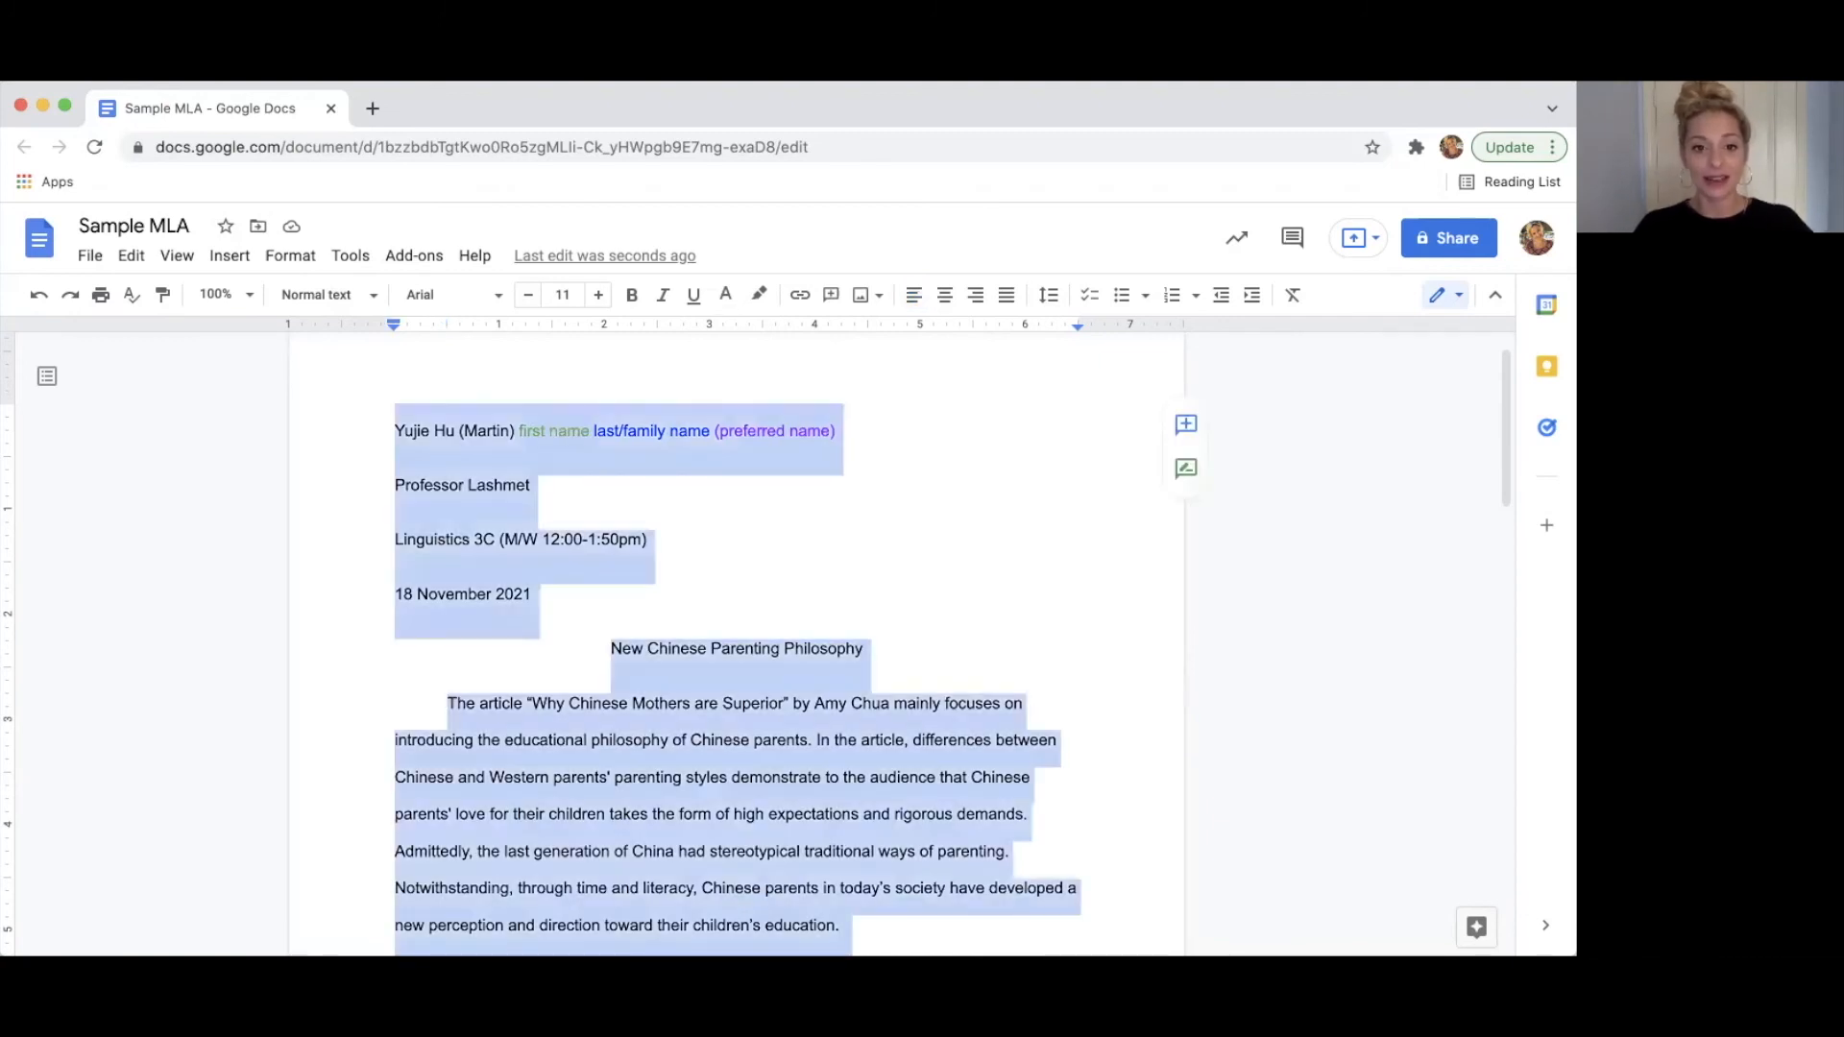
{"action": "left_click", "coordinate": [499, 299]}
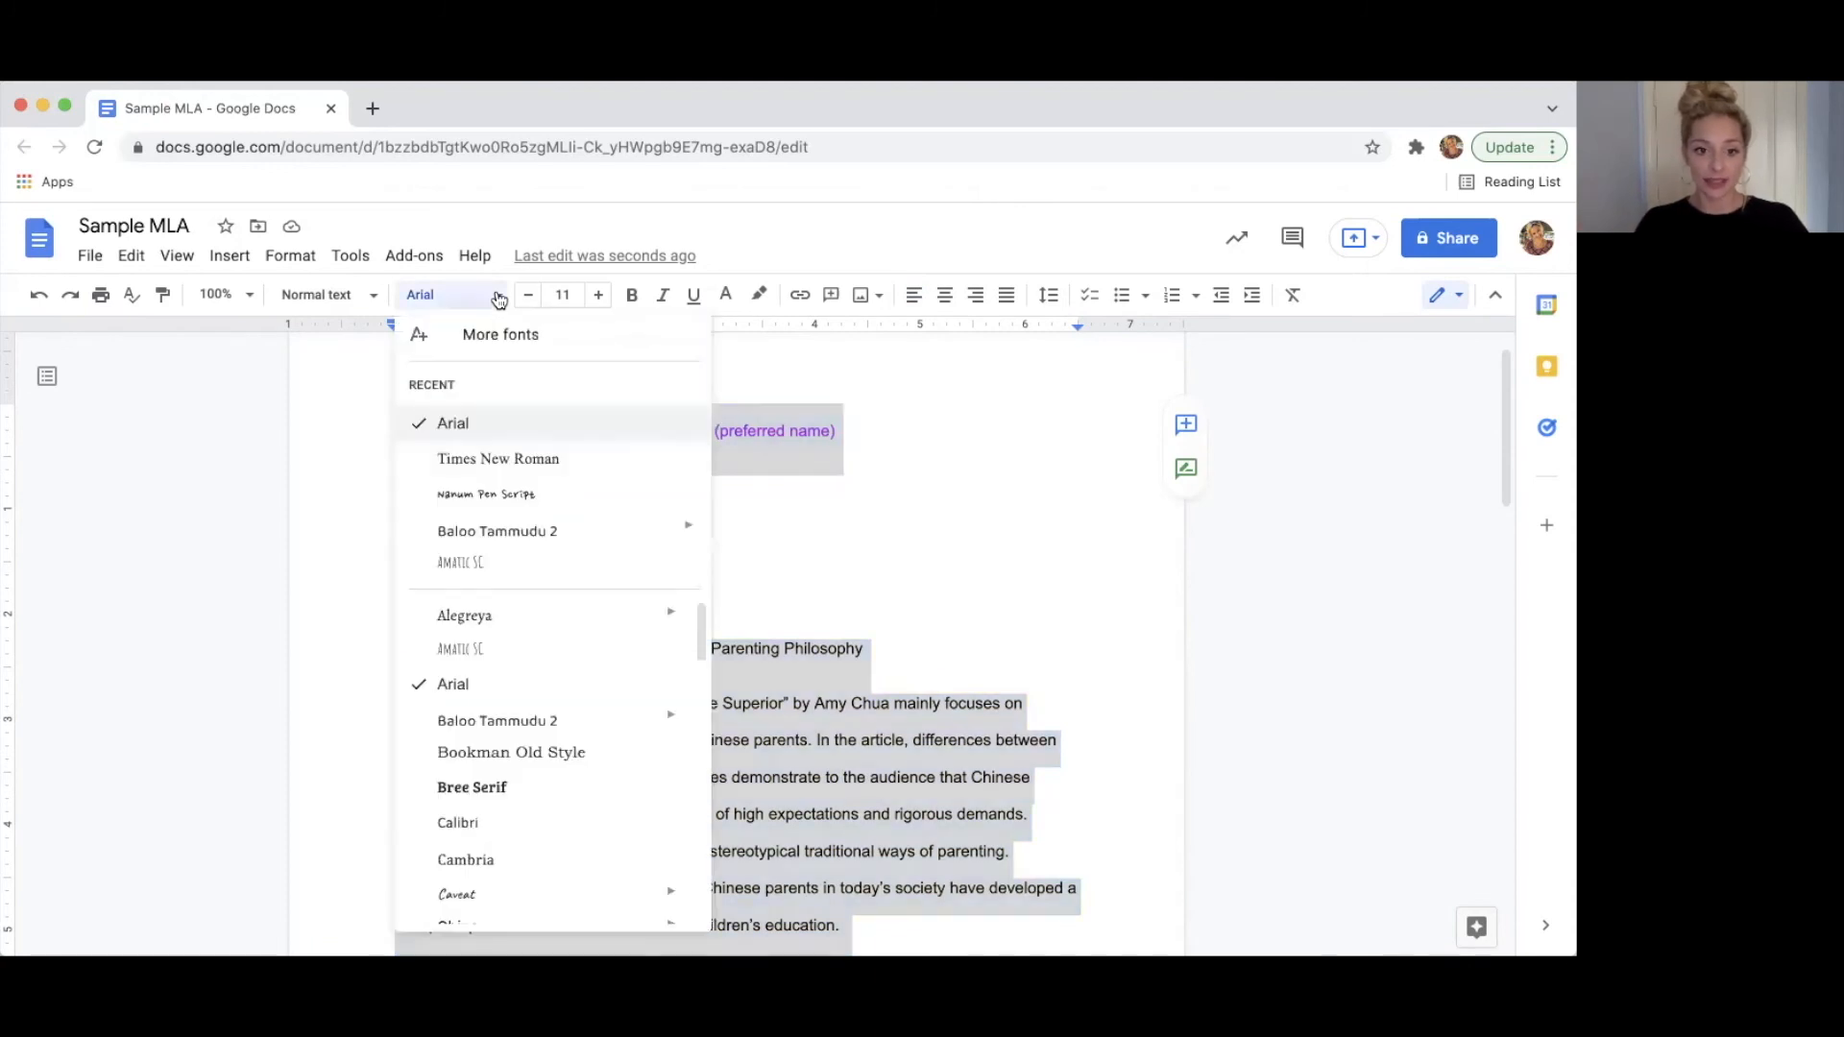
{"action": "left_click", "coordinate": [496, 459]}
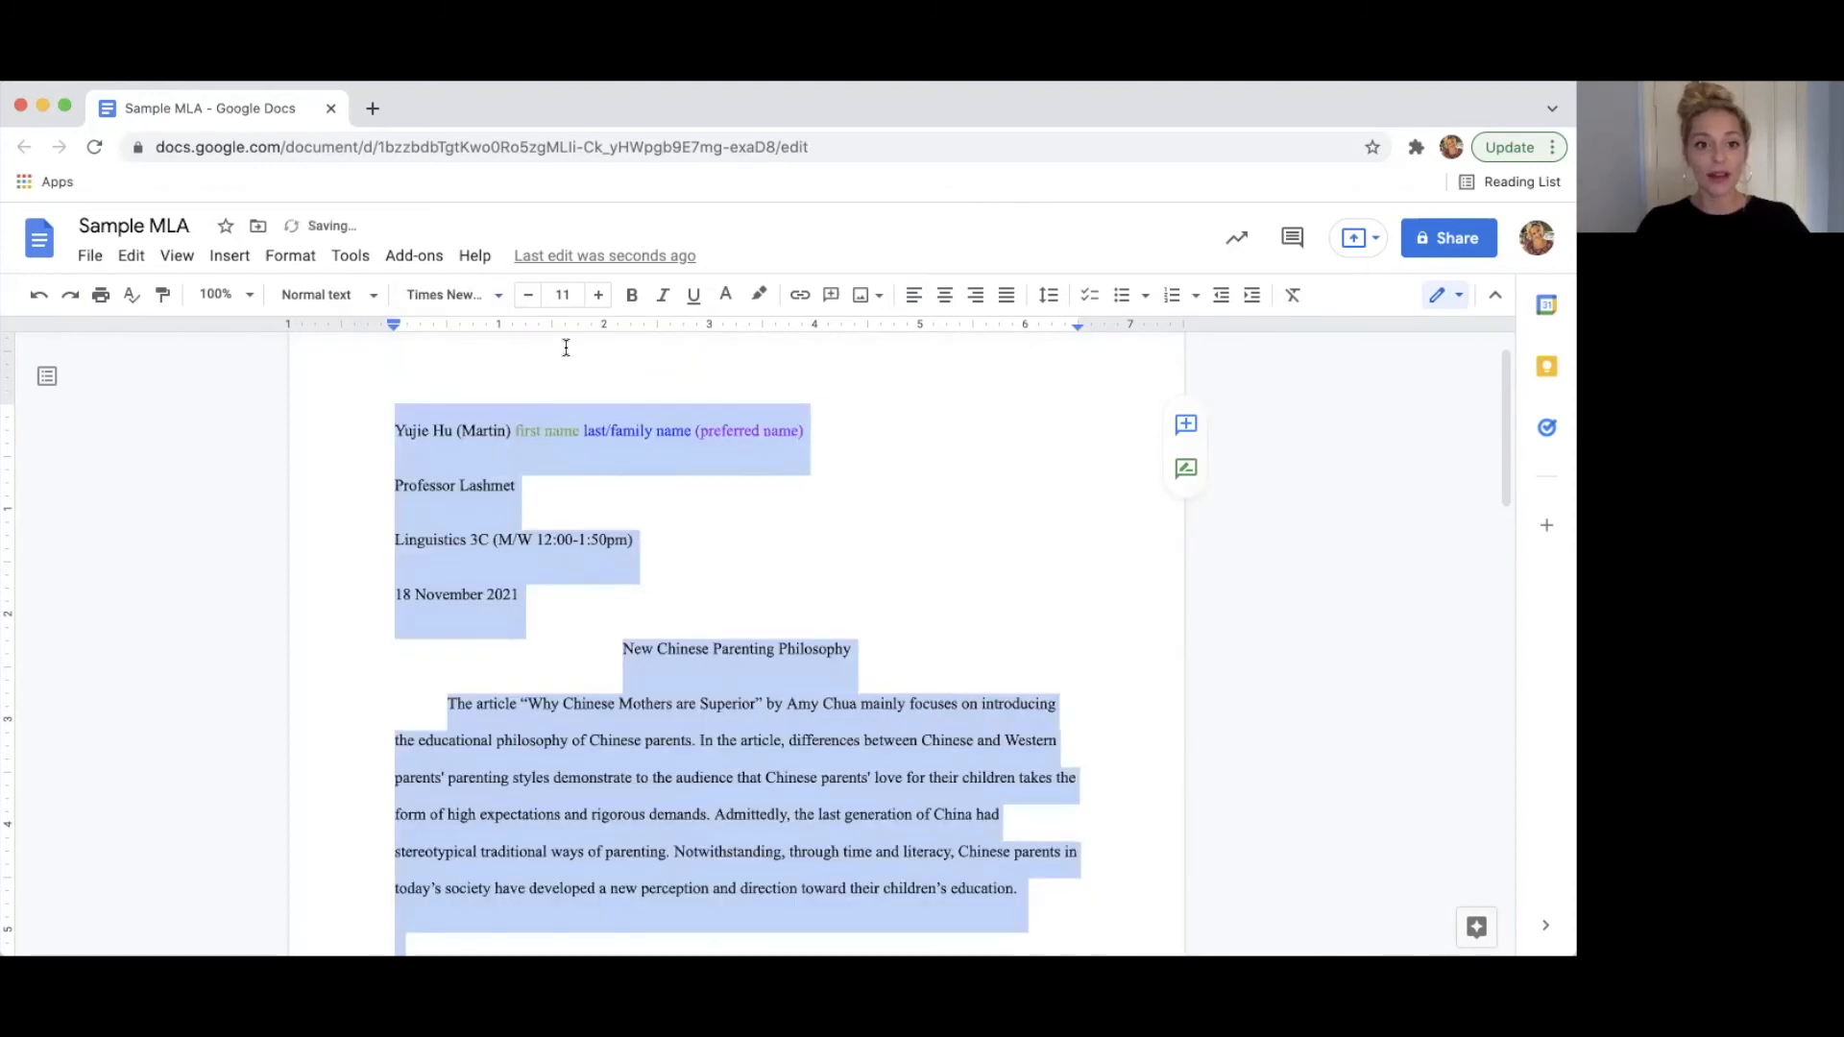
{"action": "left_click", "coordinate": [598, 299]}
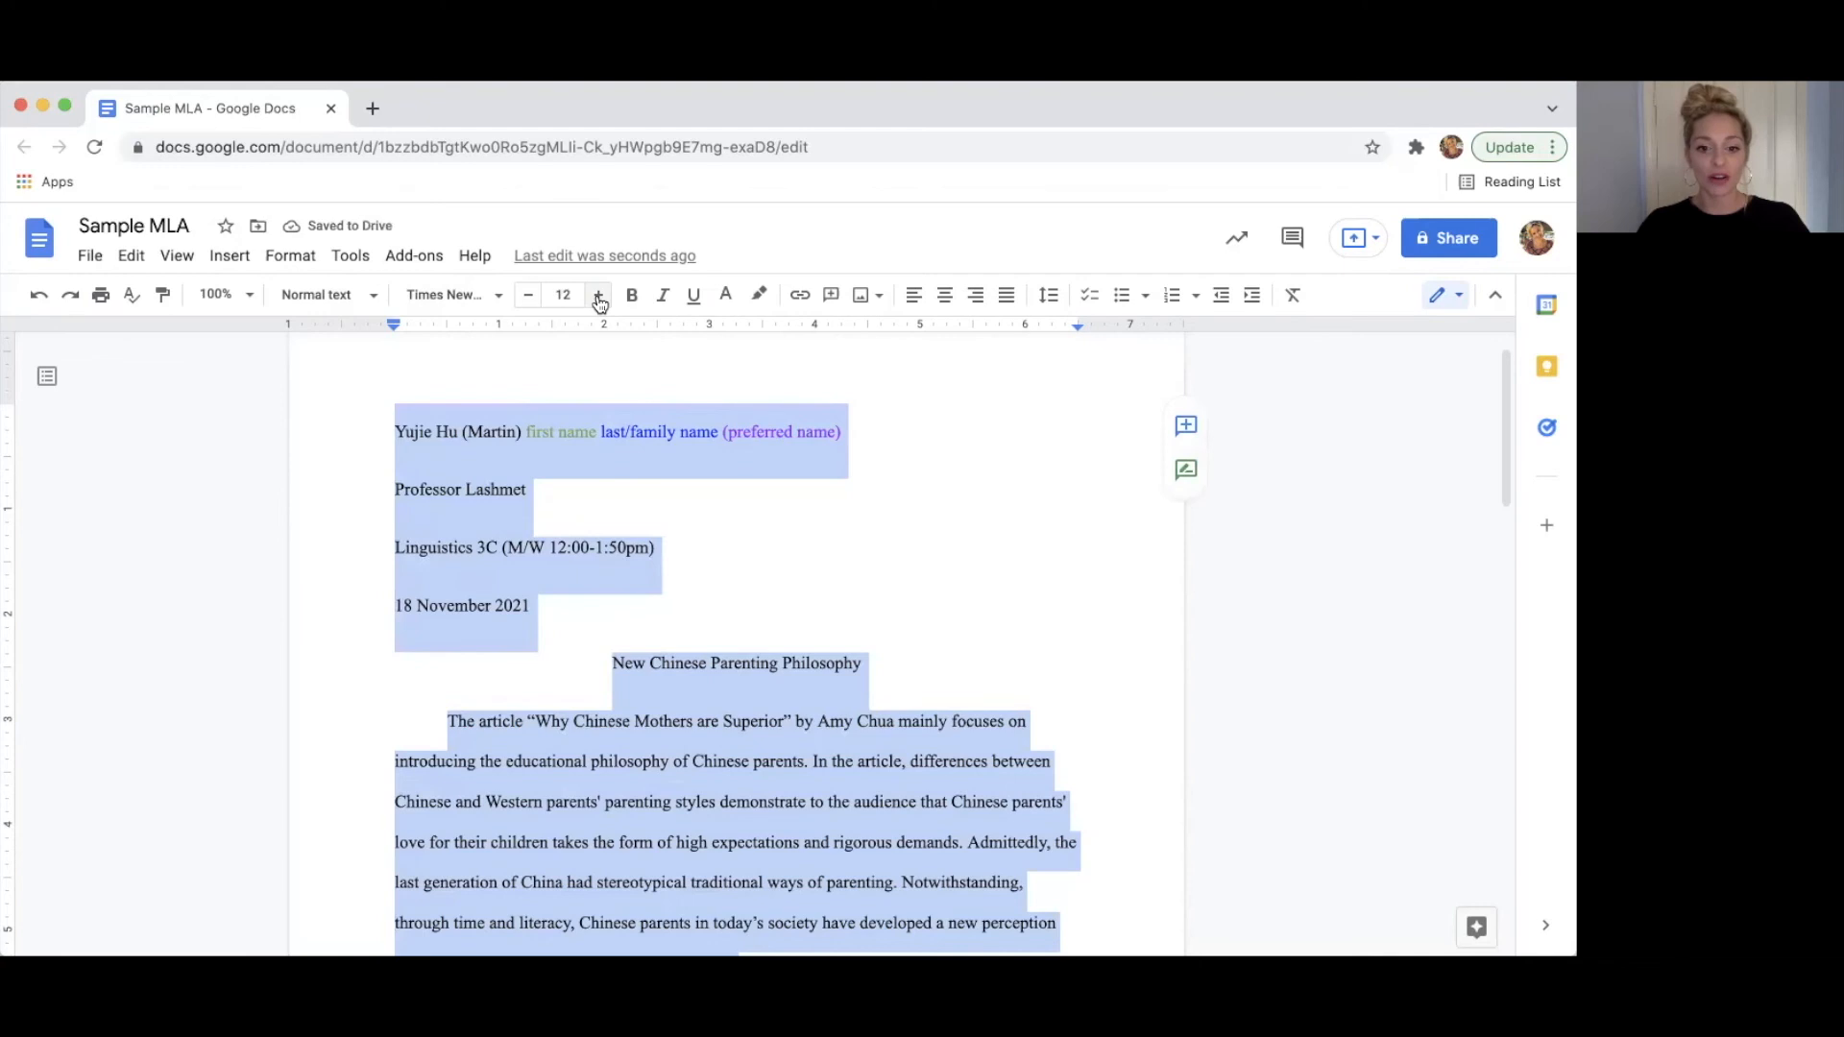
{"action": "left_click", "coordinate": [873, 437]}
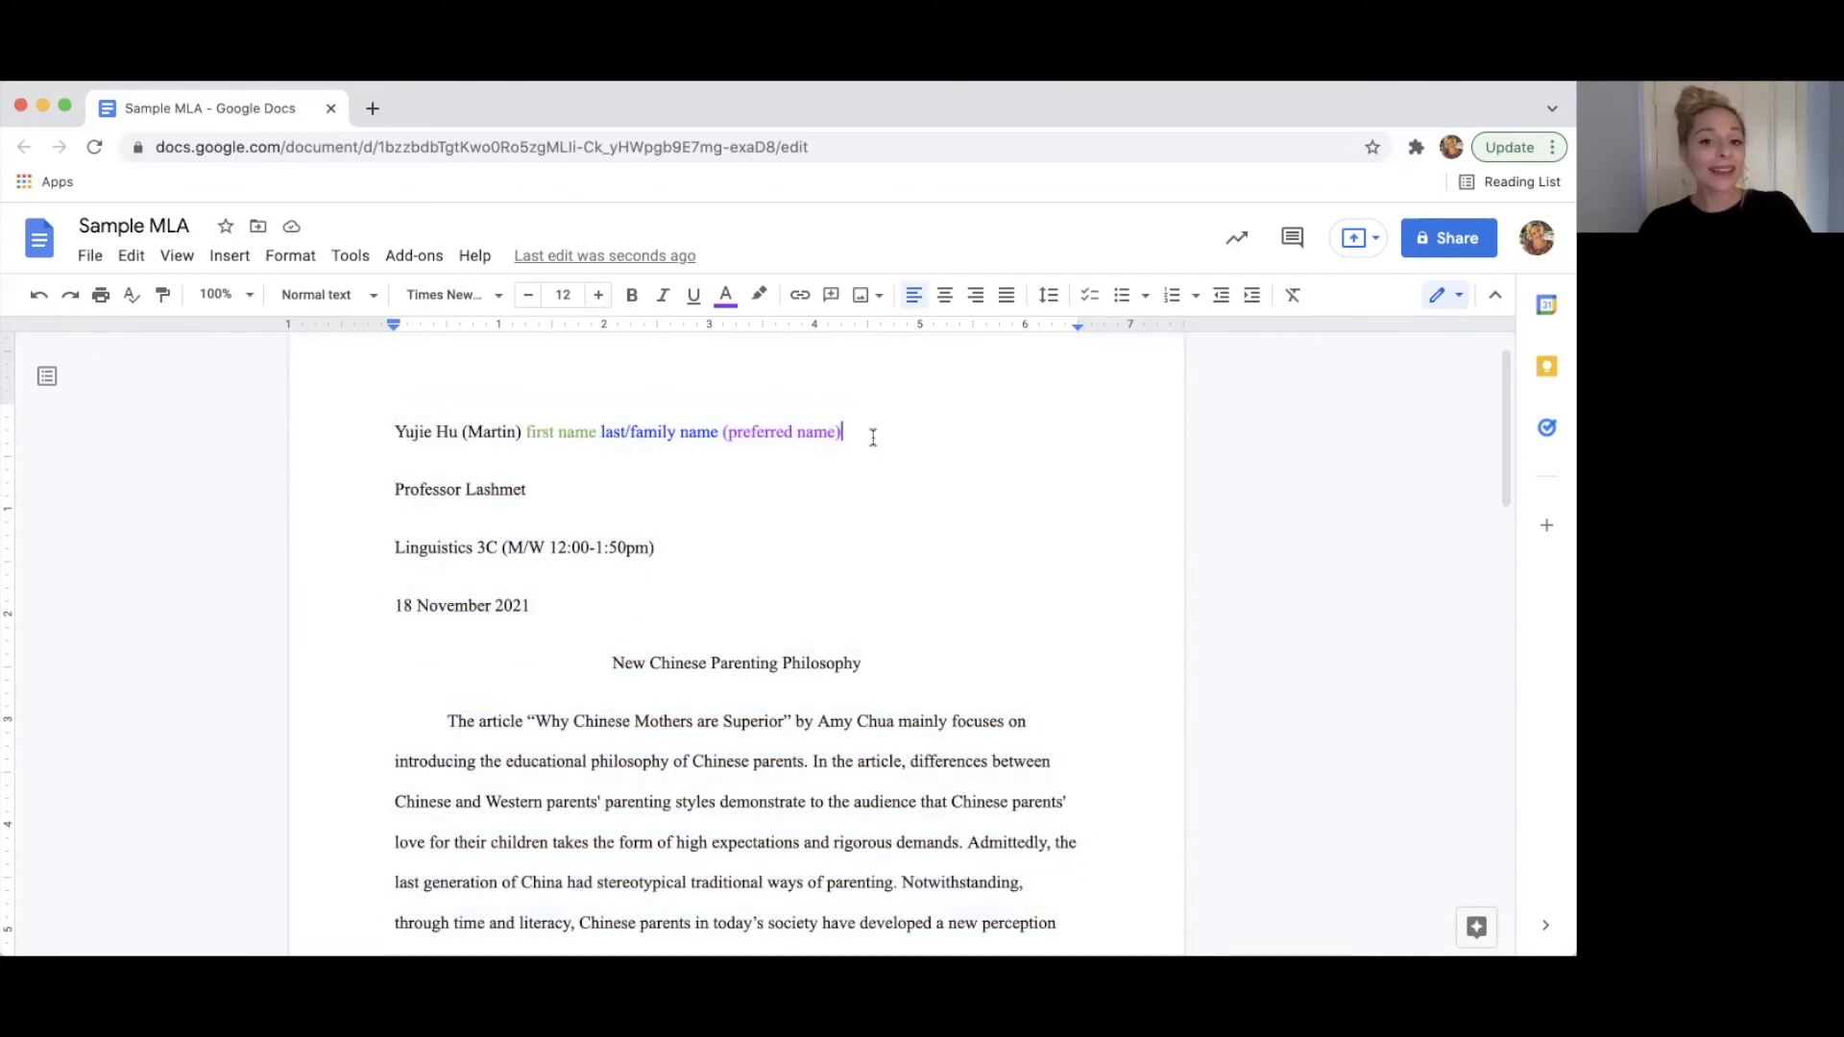
Color the quoted article title "Why Chinese Mothers are Superior" in the opening body paragraph gray.
{"action": "left_click", "coordinate": [795, 721]}
{"action": "left_click_drag", "start_coordinate": [774, 723], "coordinate": [521, 726]}
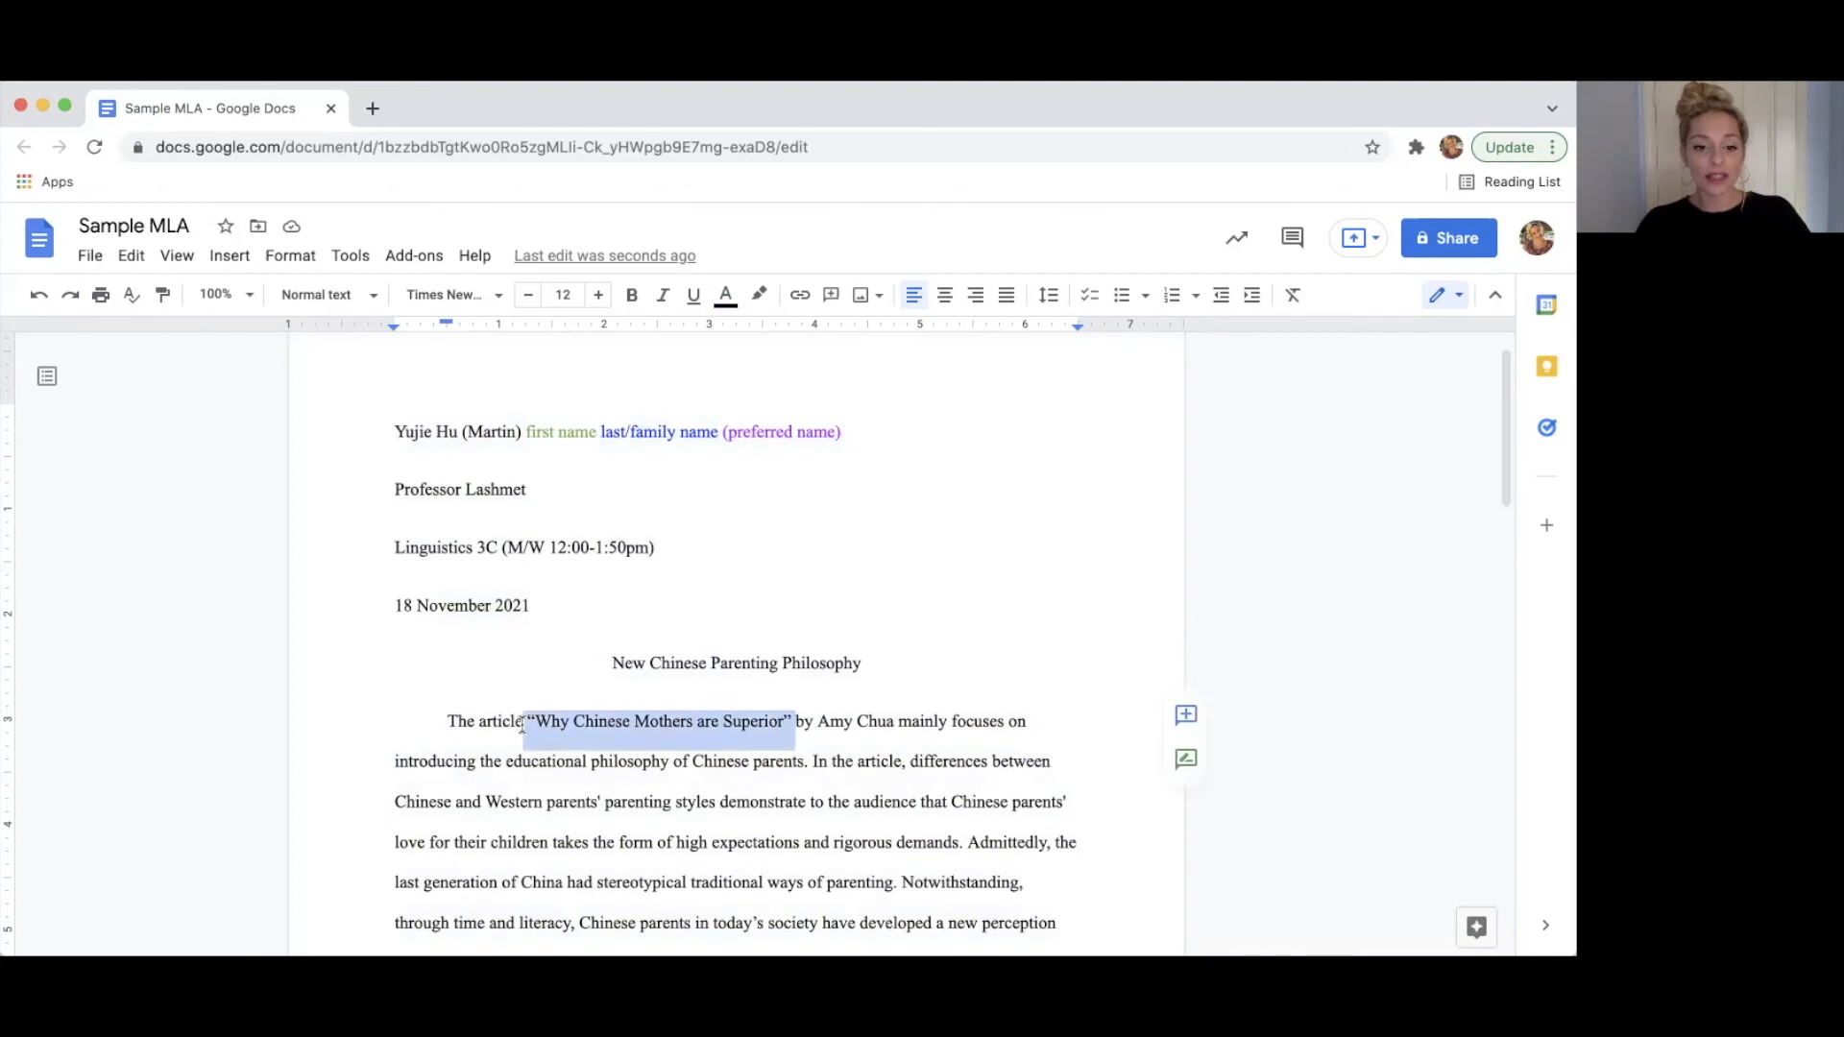
{"action": "left_click", "coordinate": [725, 297]}
{"action": "left_click", "coordinate": [783, 409]}
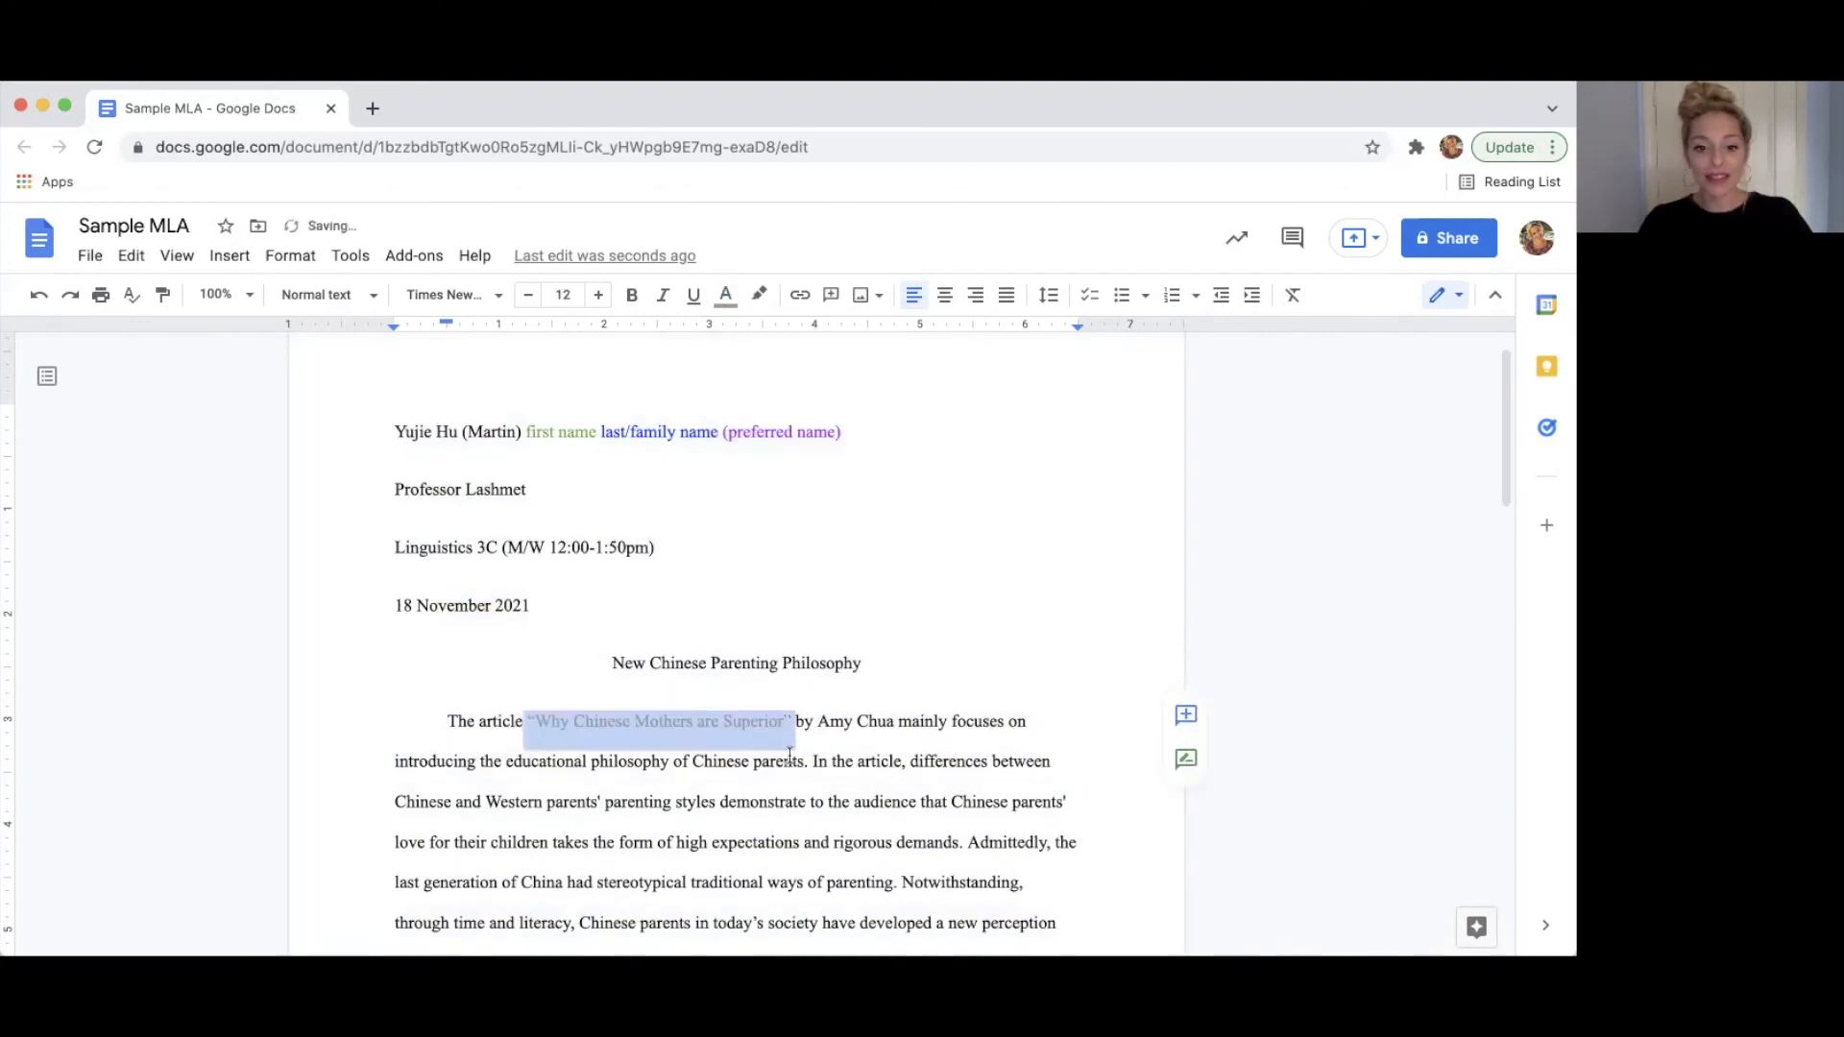
{"action": "left_click", "coordinate": [788, 759]}
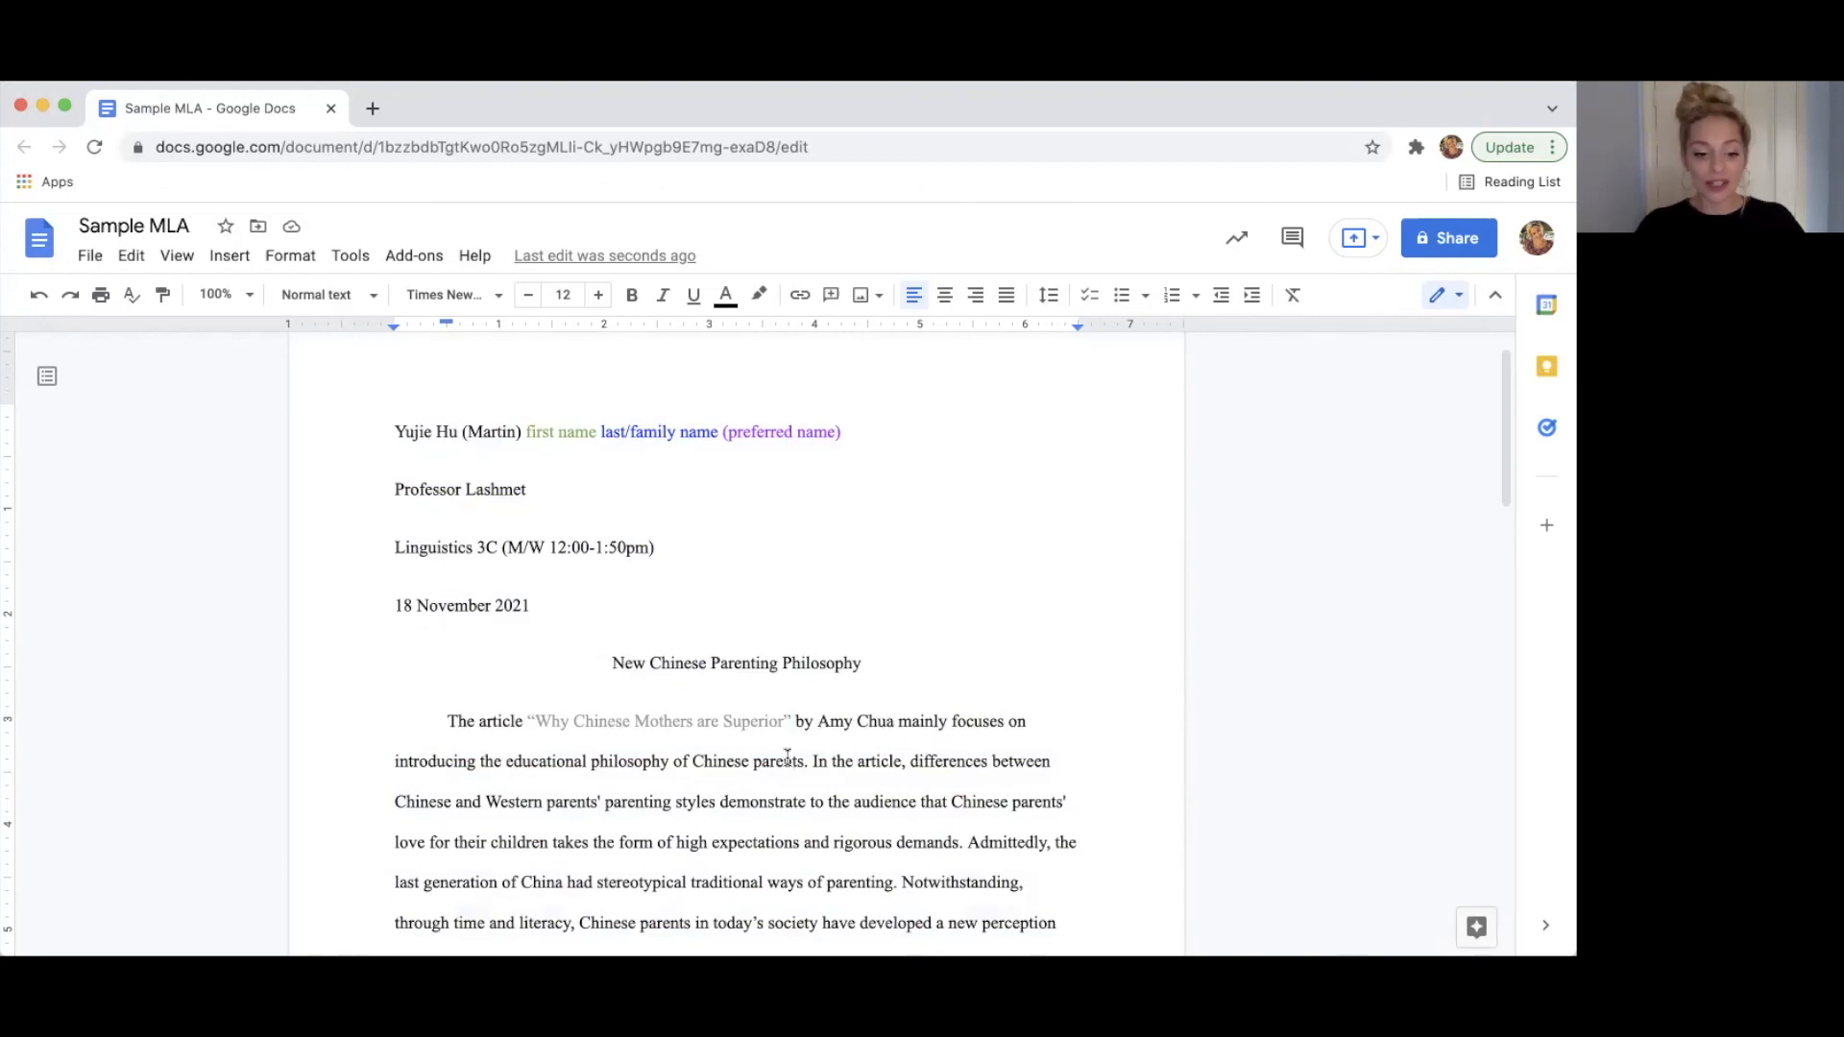
Change the text color of the whole document to black, including the colored name notes in the heading.
{"action": "key", "text": "super+a"}
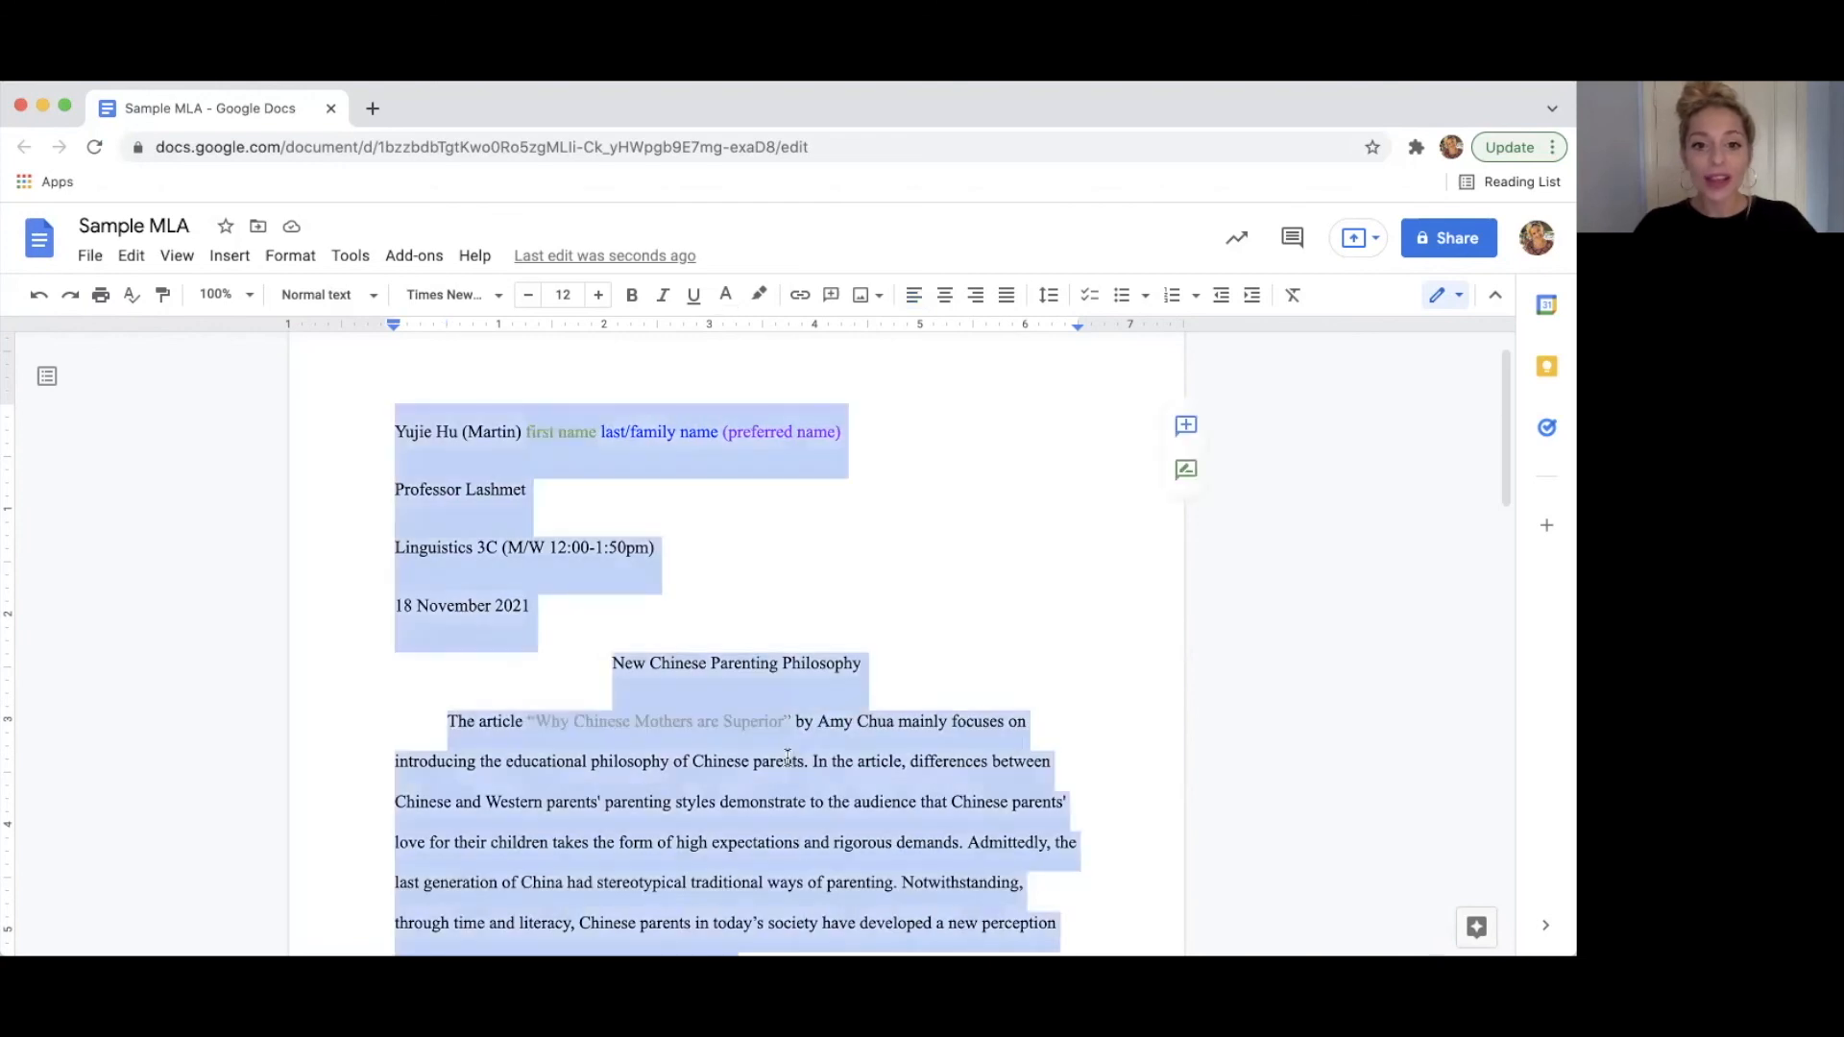
{"action": "left_click", "coordinate": [727, 295]}
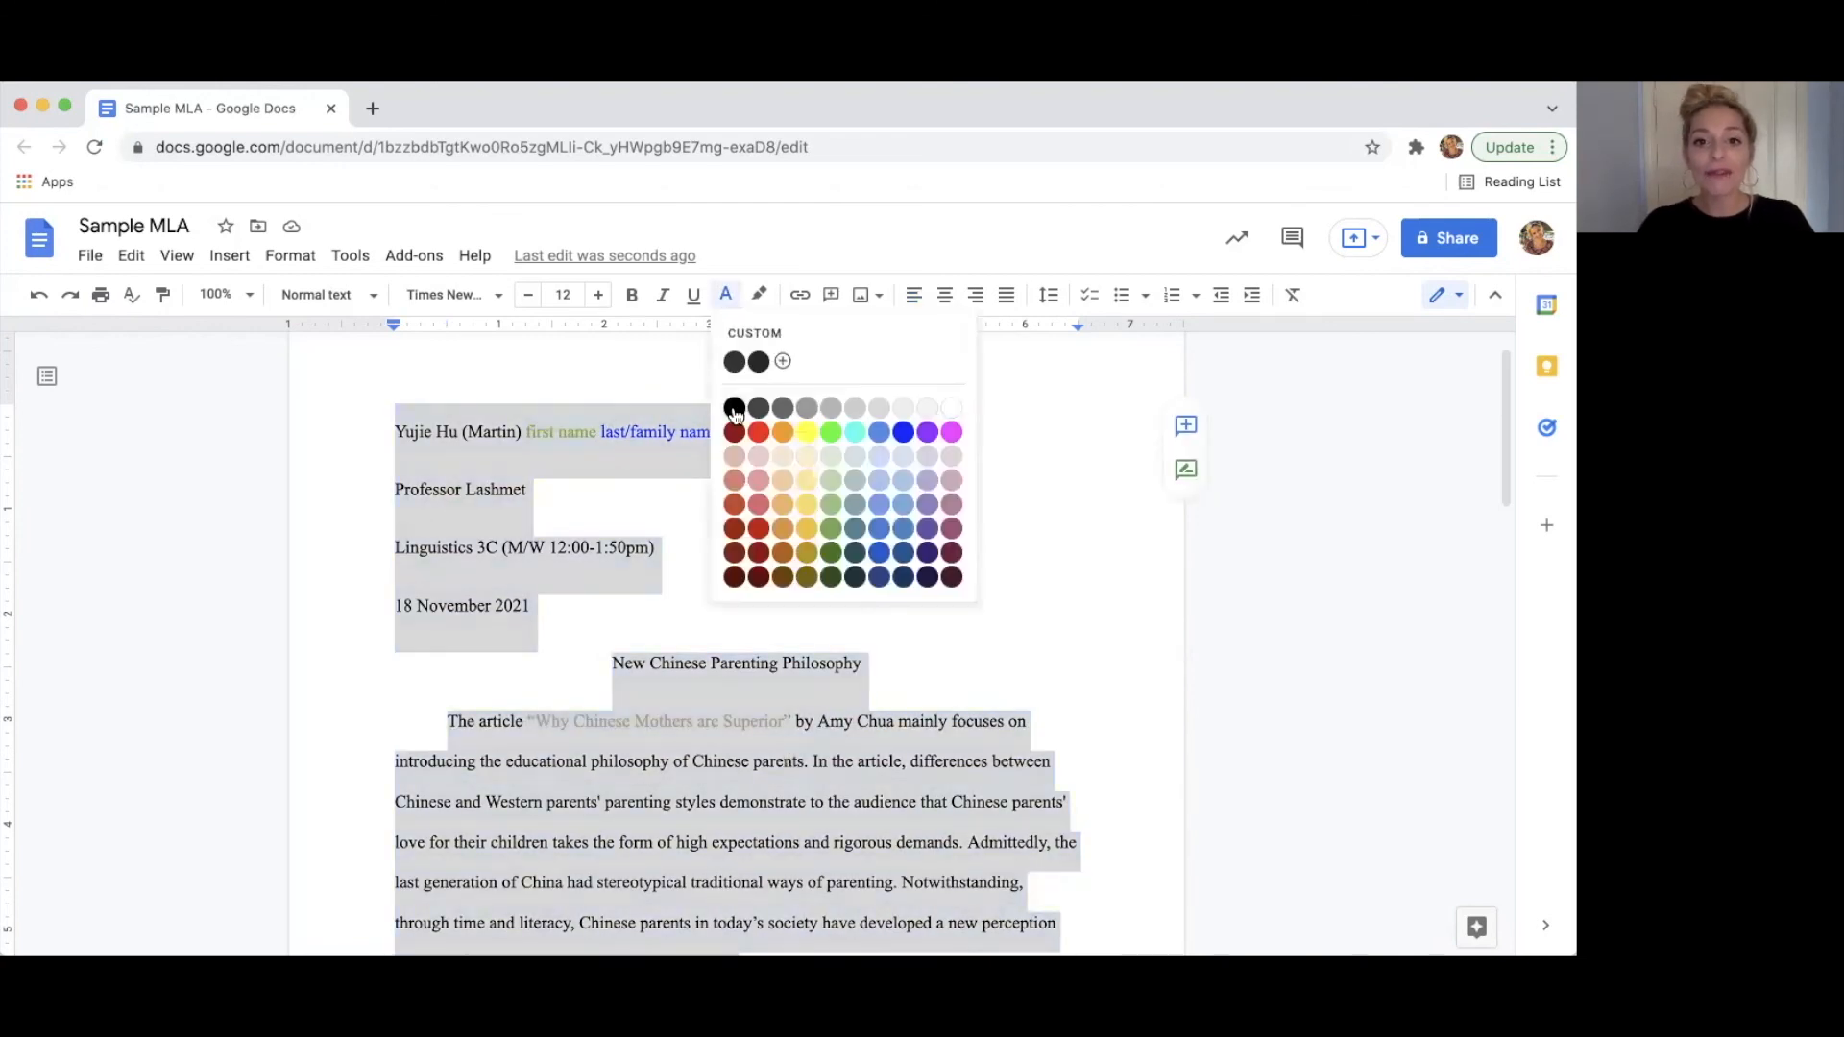
{"action": "left_click", "coordinate": [734, 407]}
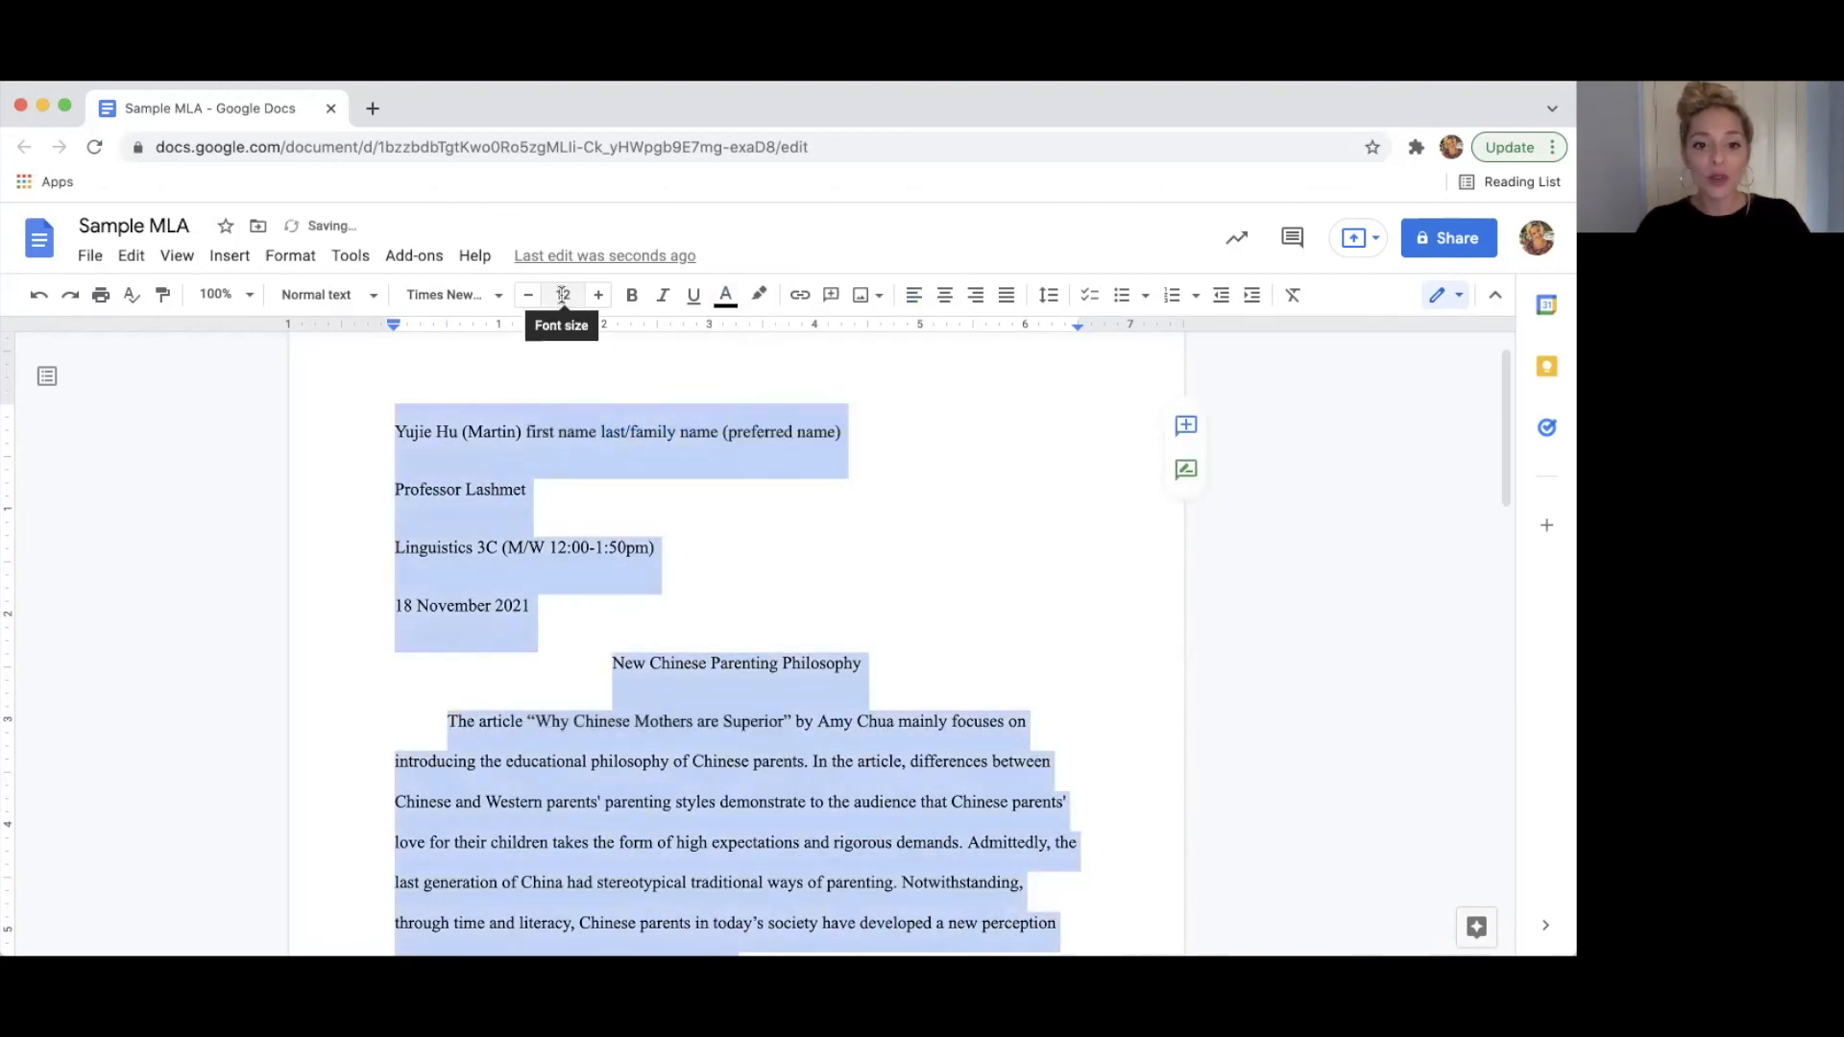
{"action": "left_click", "coordinate": [703, 488]}
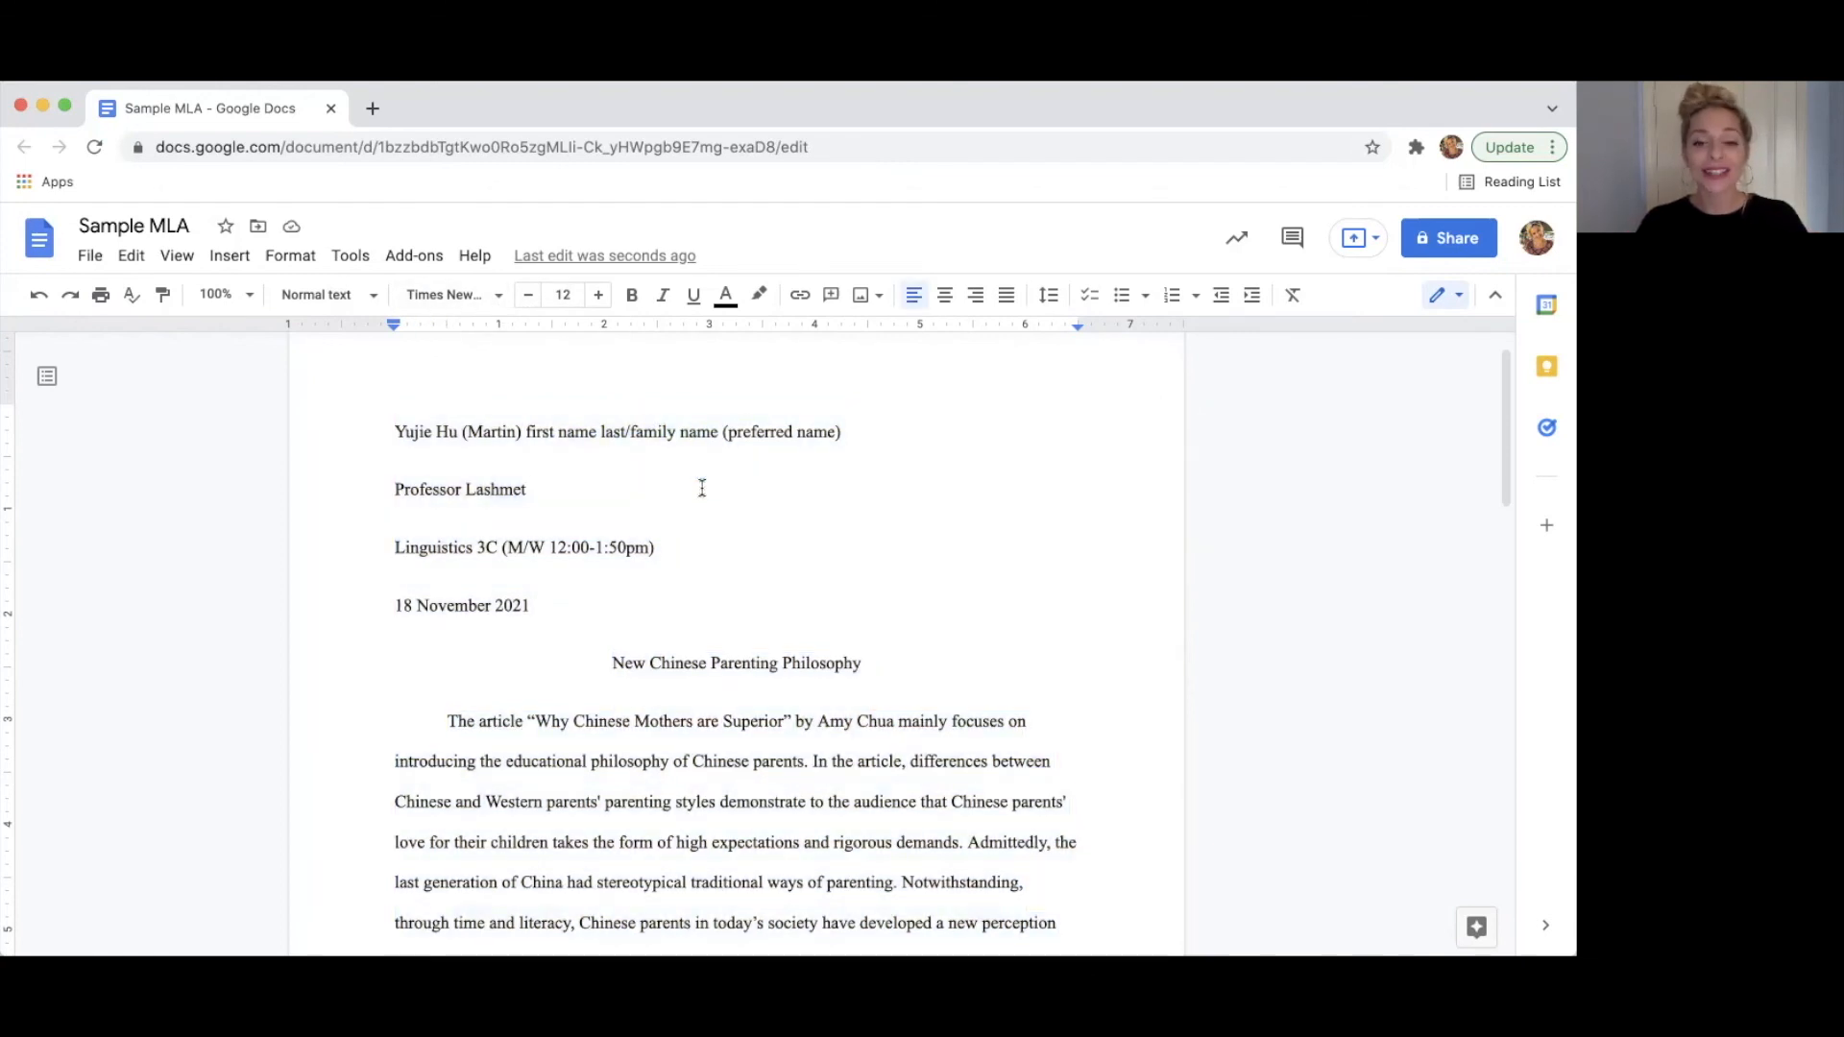